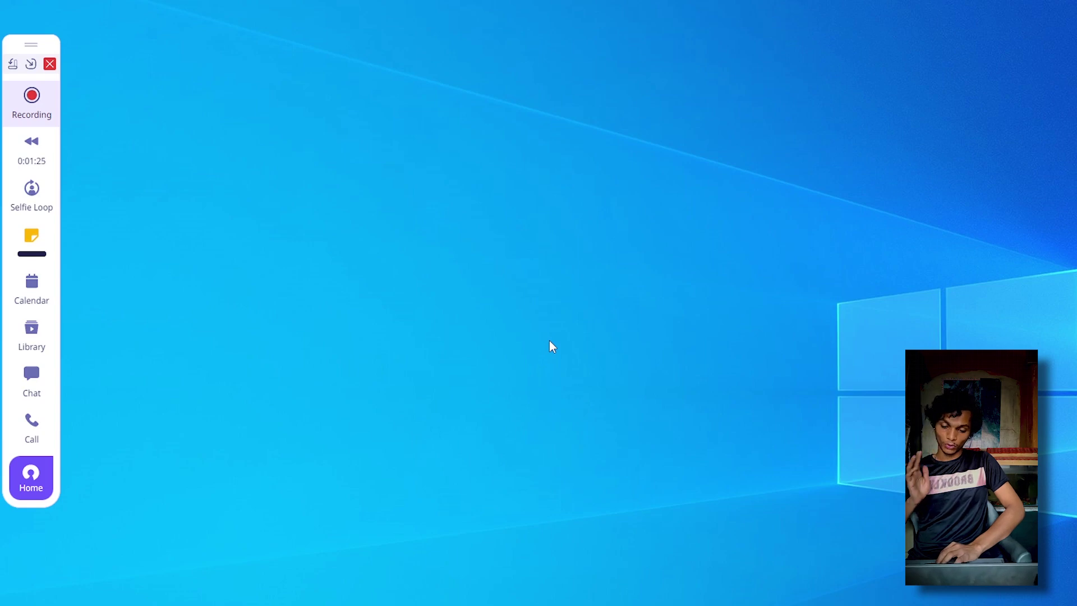
Open the C:\Windows\Temp folder in File Explorer and grant permanent access to it.
drag(549, 340, 710, 48)
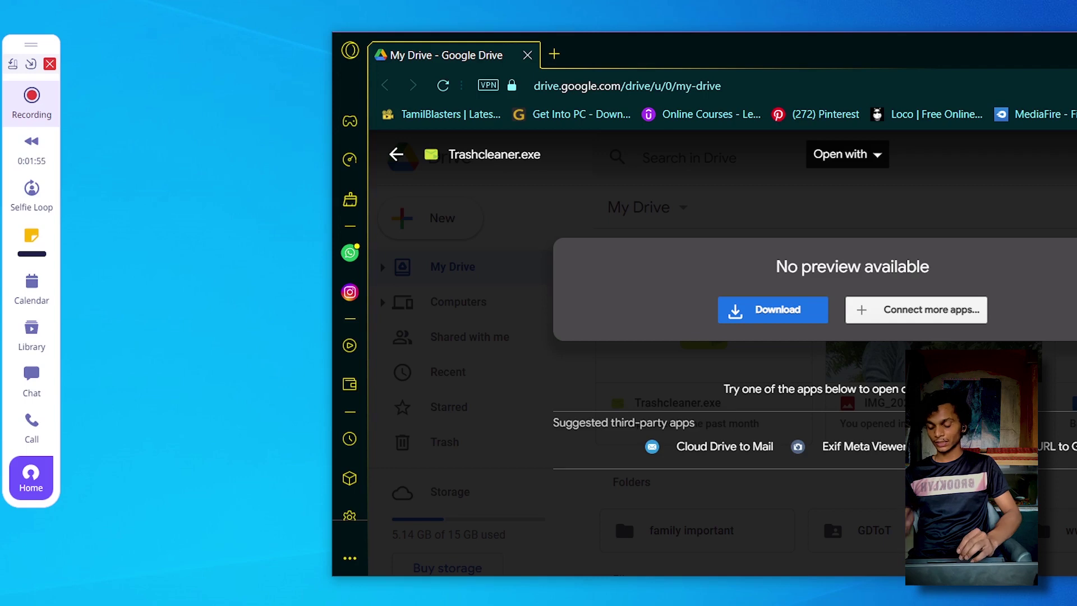
key(super+r)
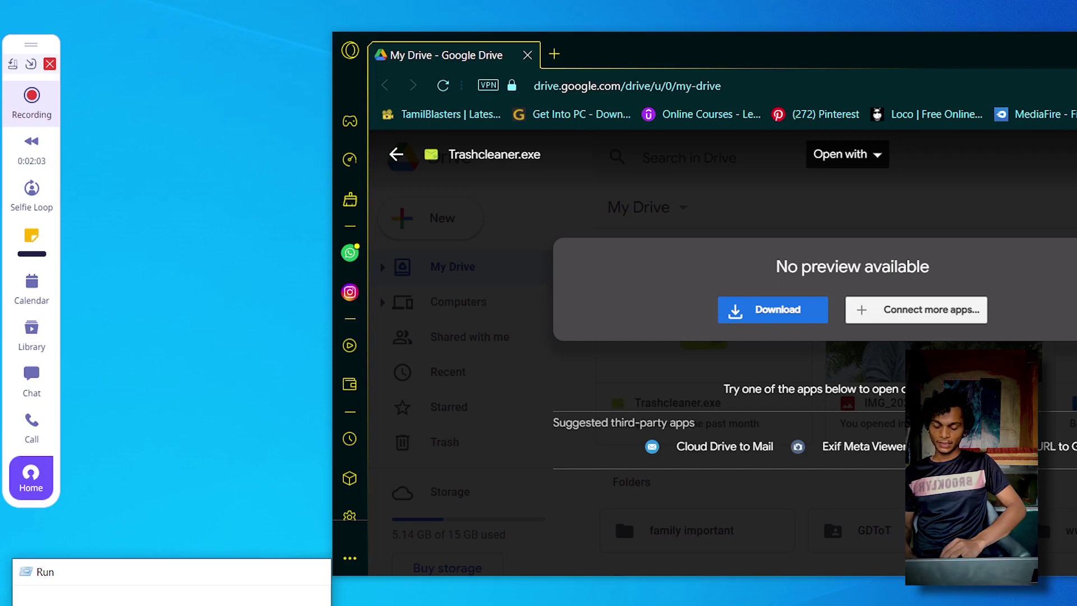
key(Escape)
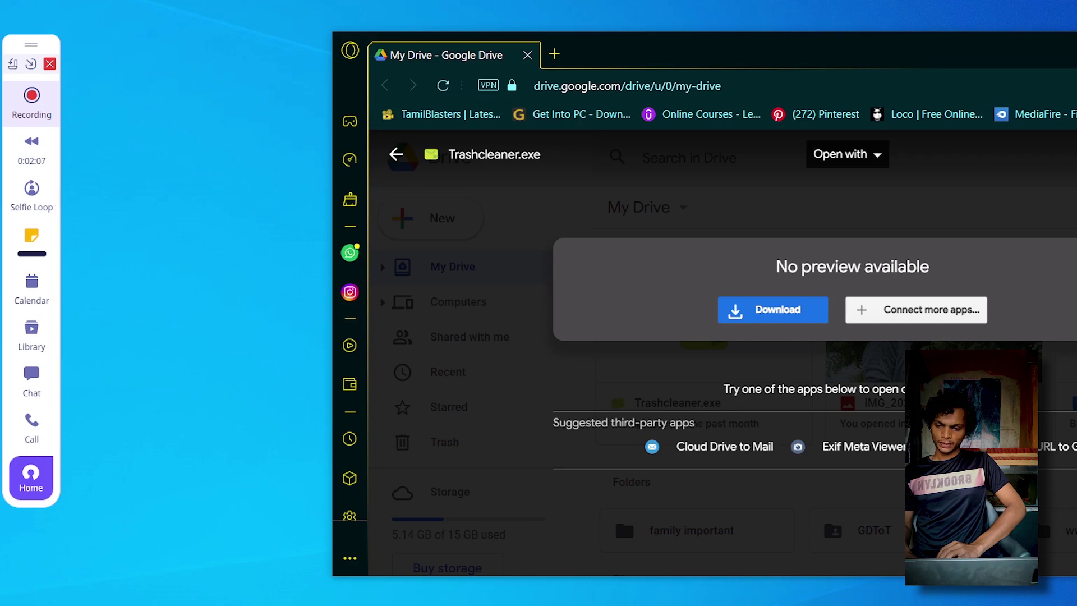
key(super+e)
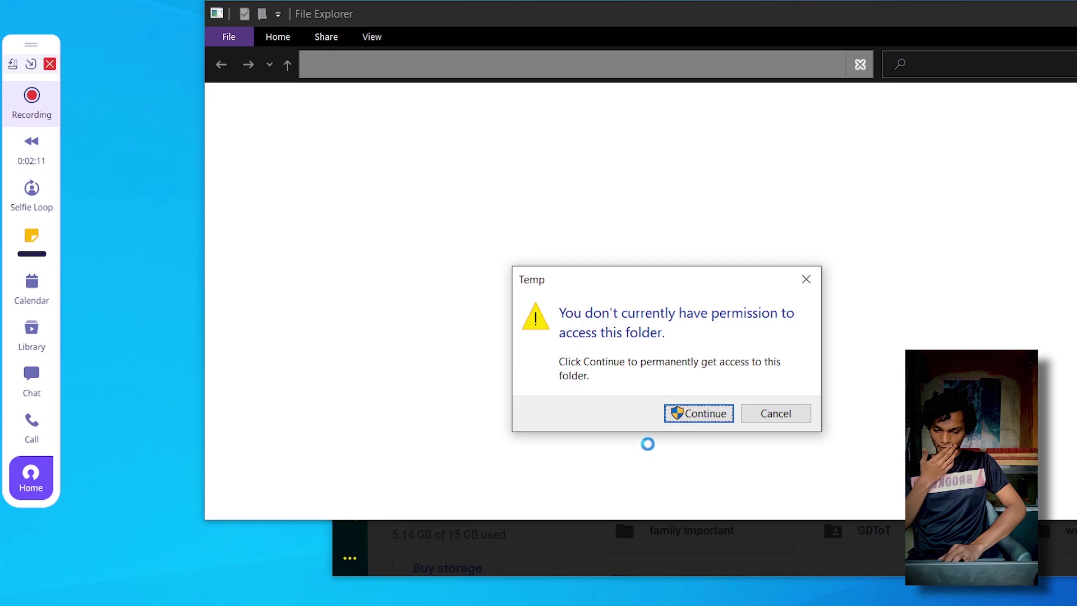
click(678, 415)
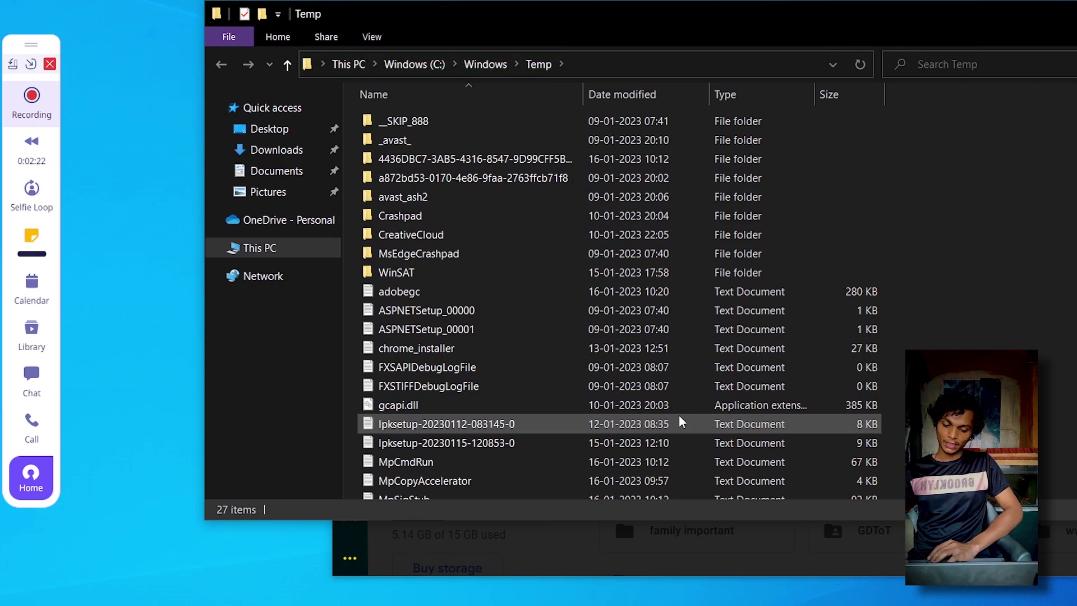
Open the current user's AppData\Local\Temp folder in a separate File Explorer window.
key(super+r)
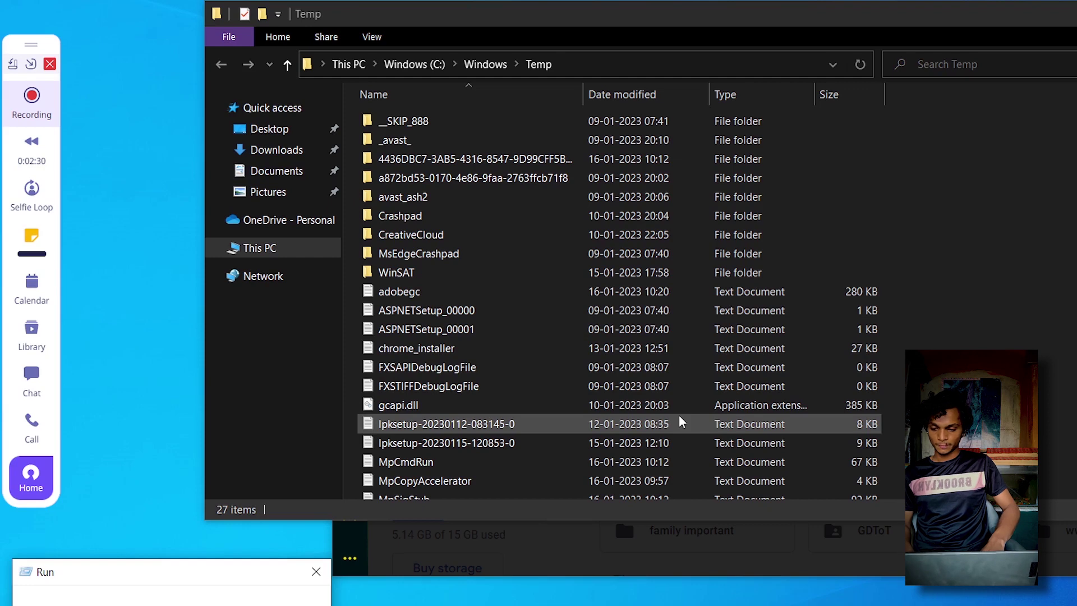
key(Escape)
key(super+e)
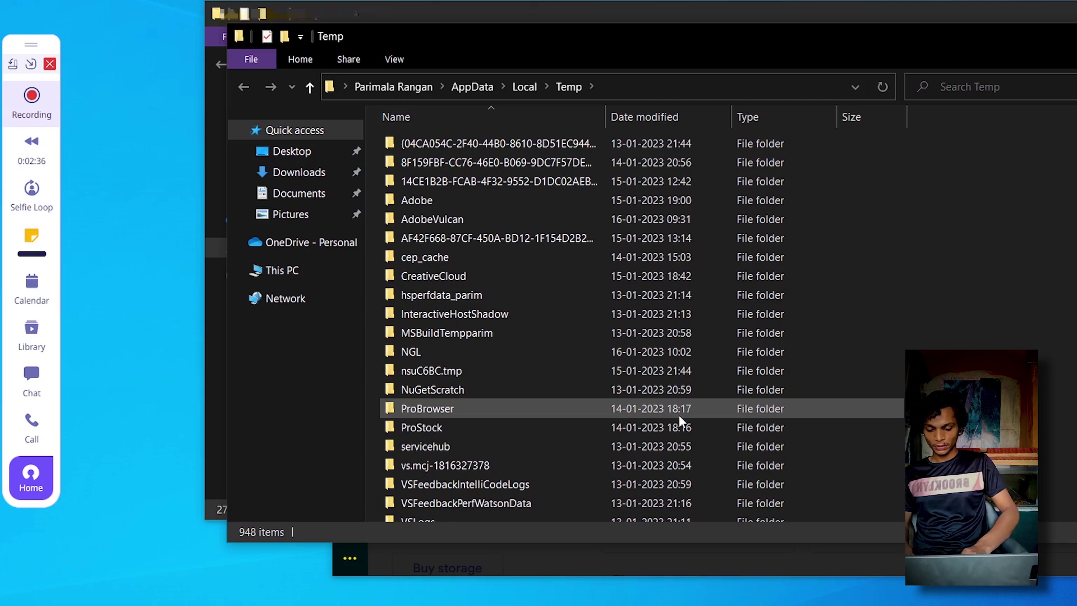
Open the C:\Windows\Prefetch folder with permanent access and arrange the Explorer windows so all three folder paths show.
key(super+r)
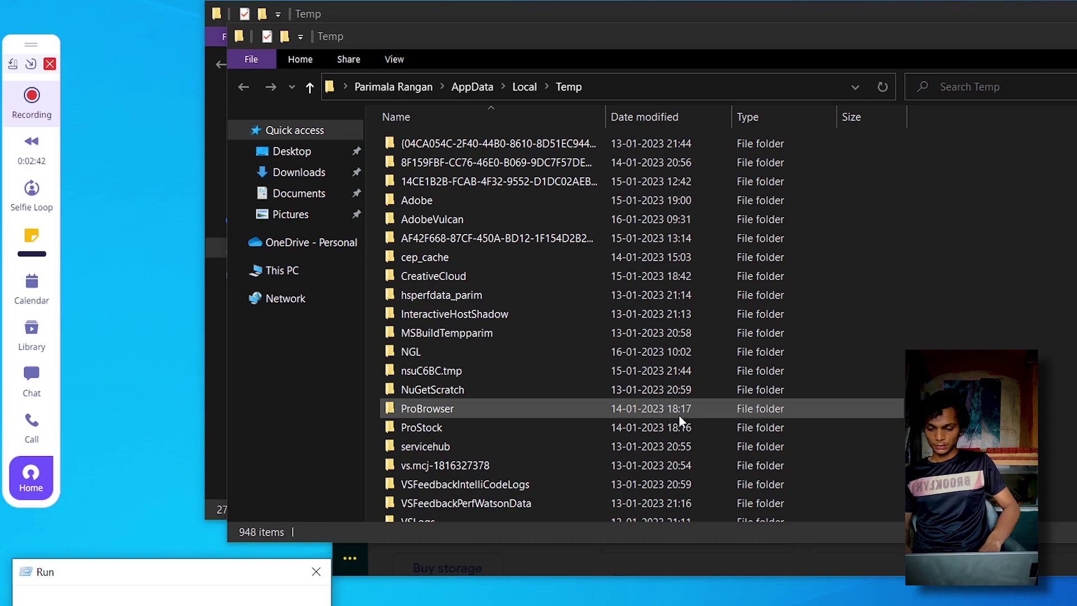
key(Escape)
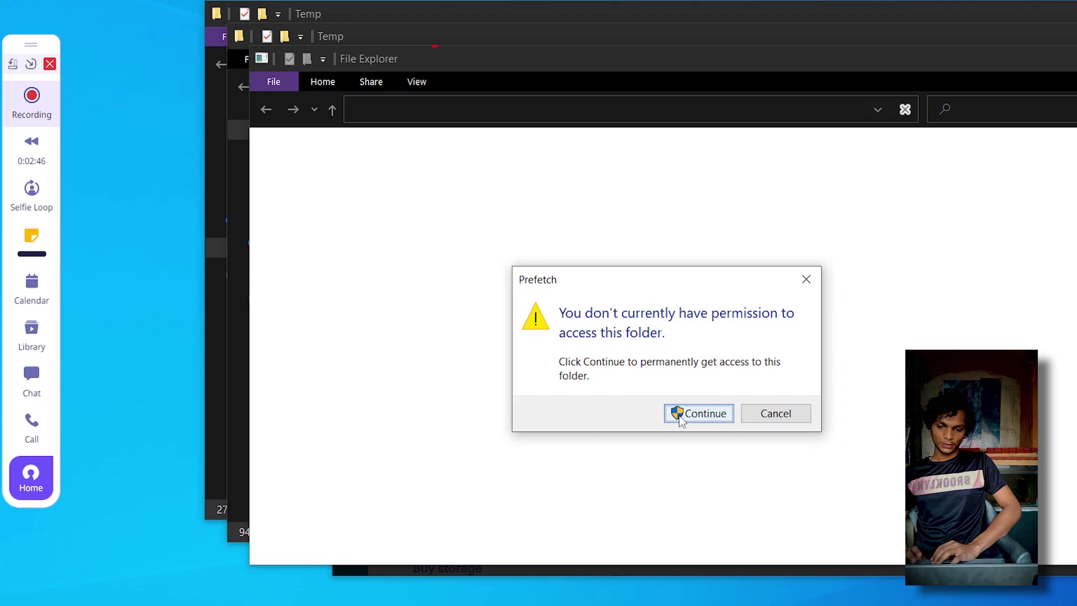
click(698, 413)
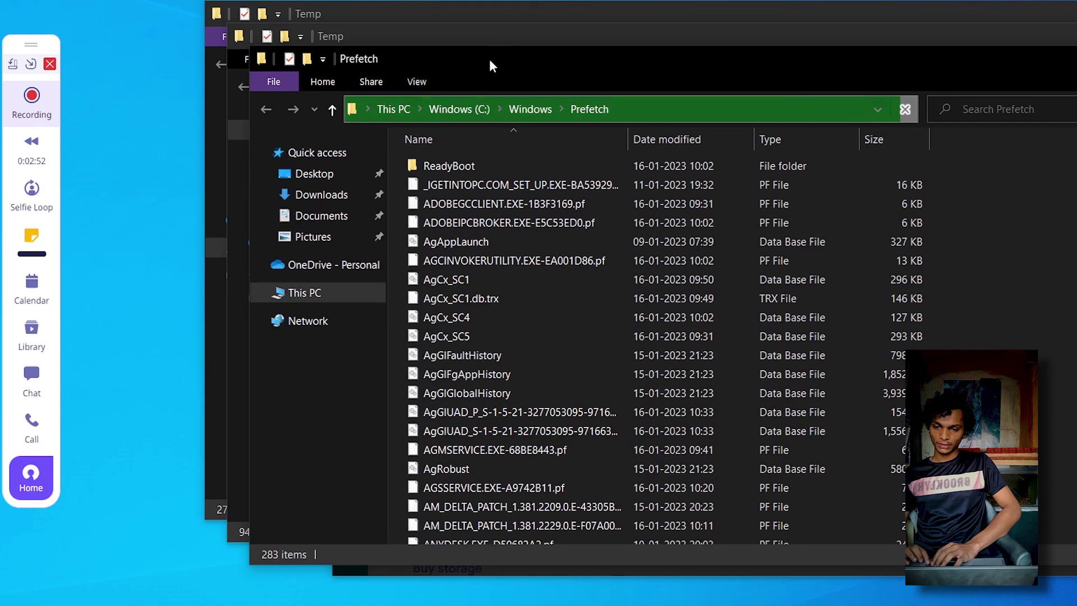
drag(488, 63, 409, 179)
drag(473, 29, 392, 280)
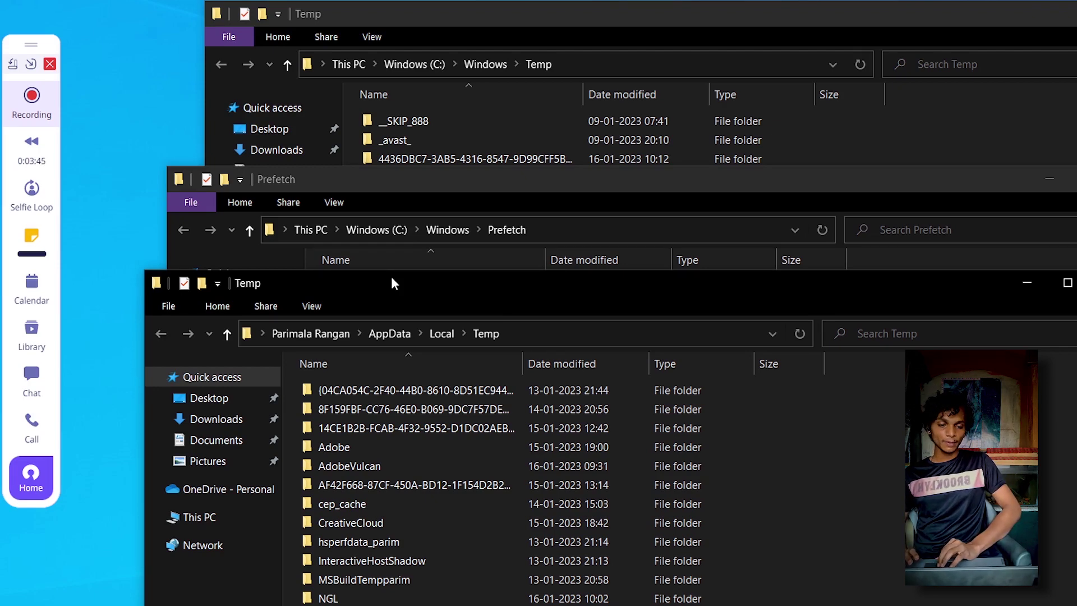
Switch to the Opera browser, download Trashcleaner.exe from Google Drive into the Downloads folder, and place it on the desktop.
key(alt+Tab)
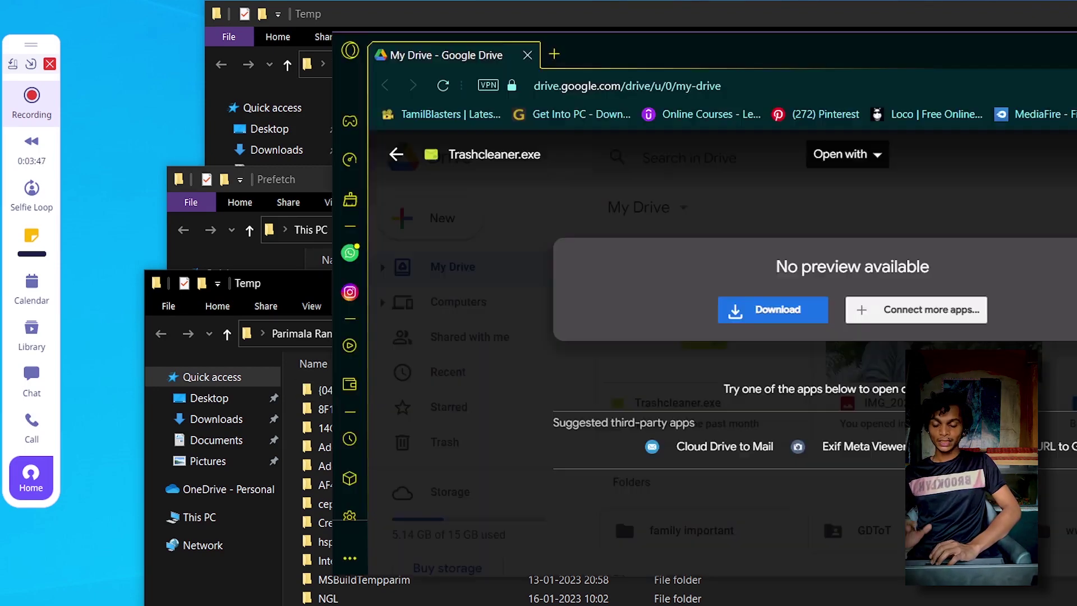
key(Escape)
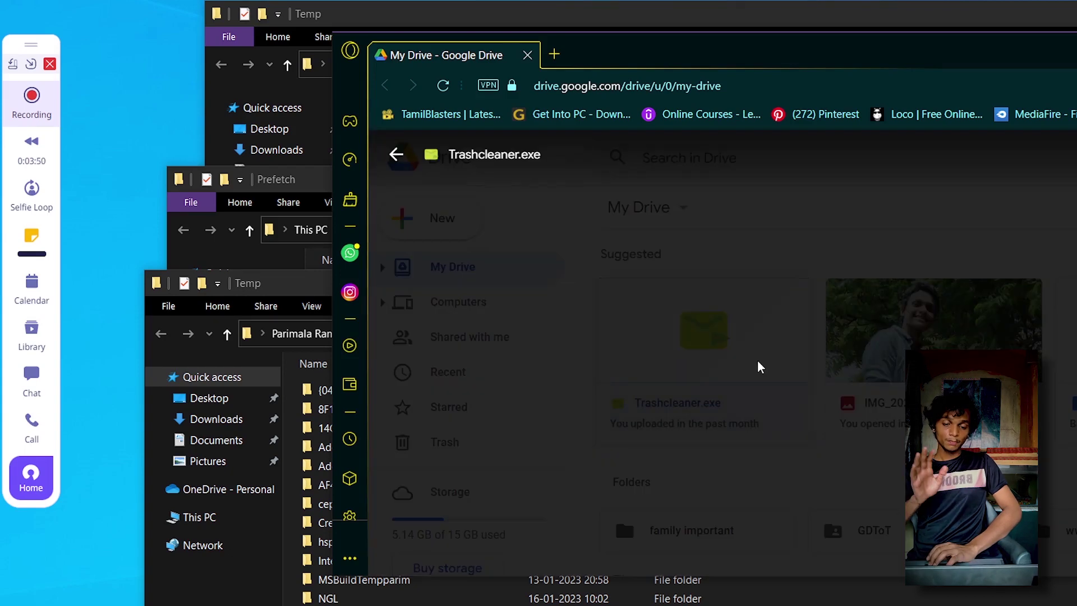
double_click(760, 367)
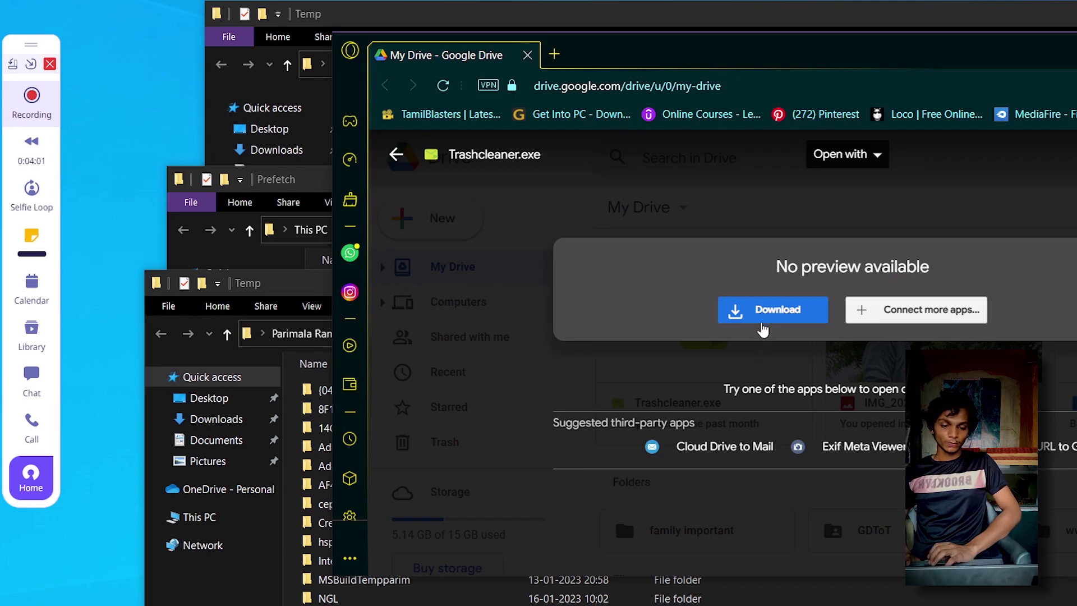
click(760, 318)
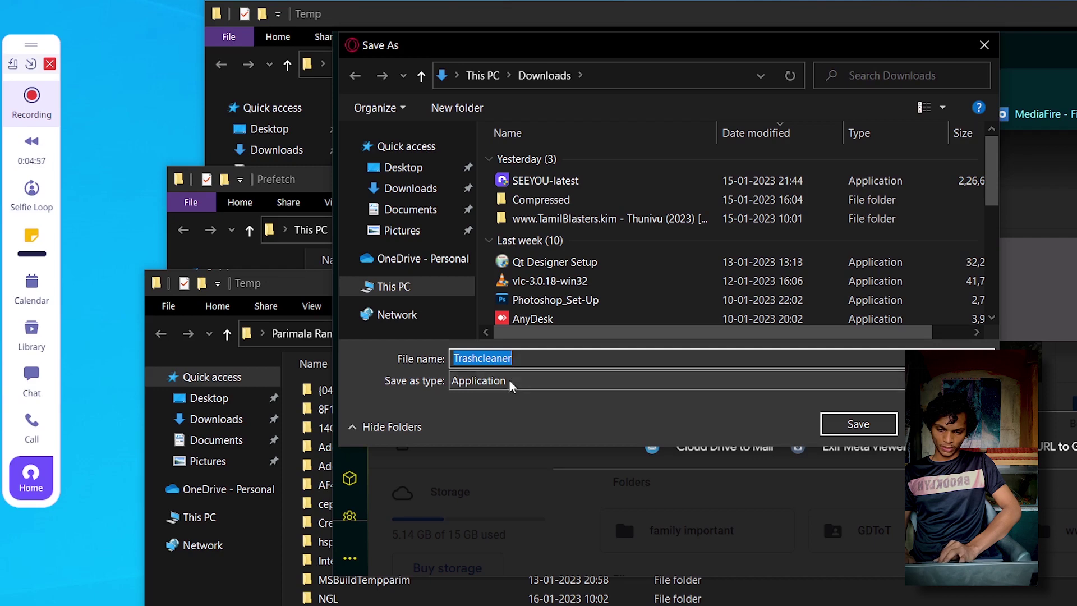
click(857, 425)
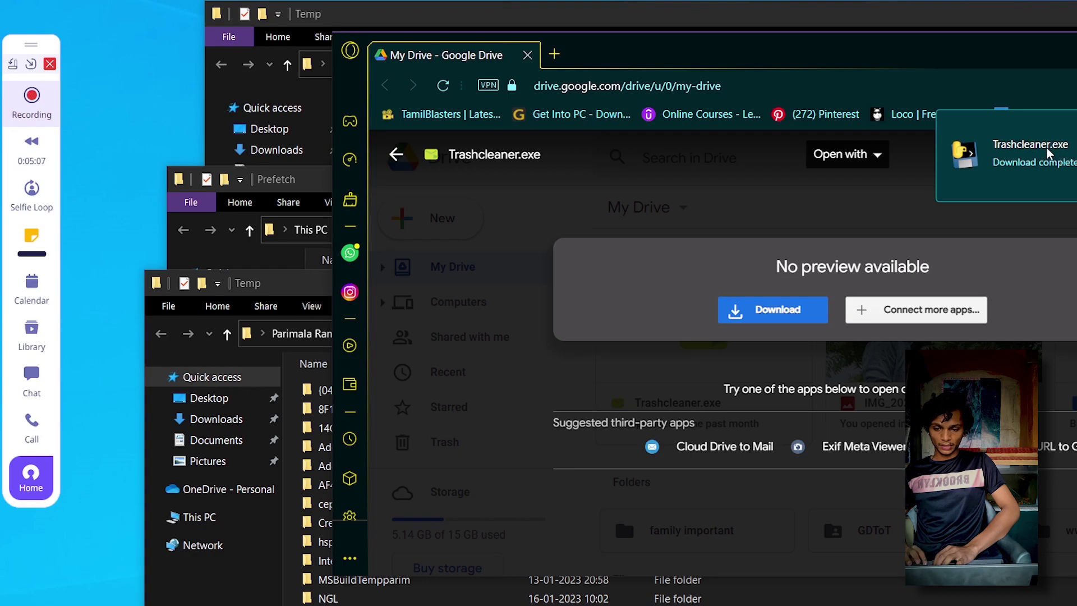
drag(1047, 152, 80, 580)
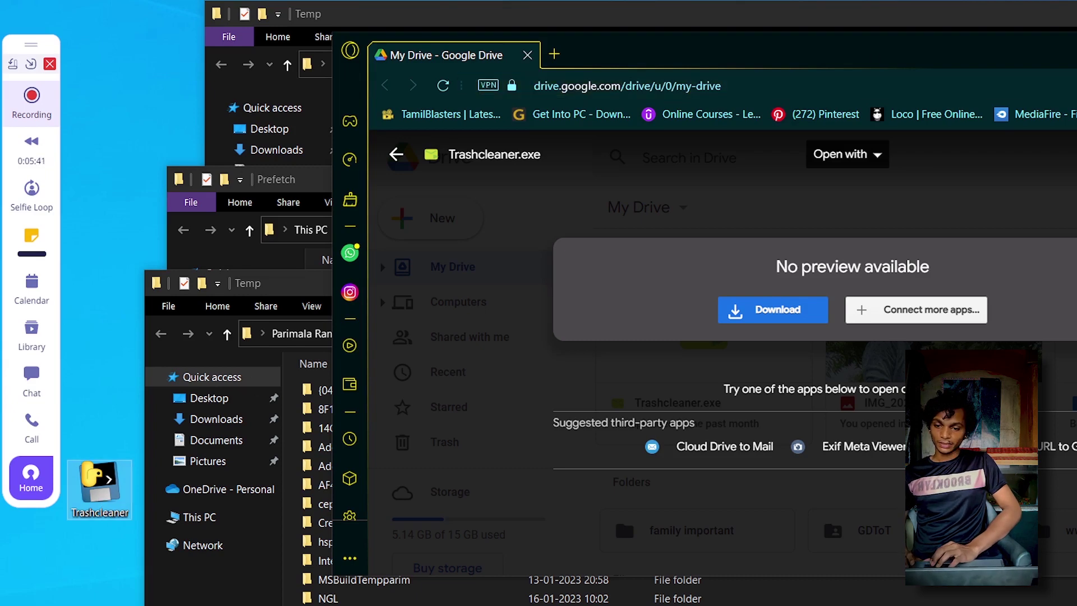
key(alt+F4)
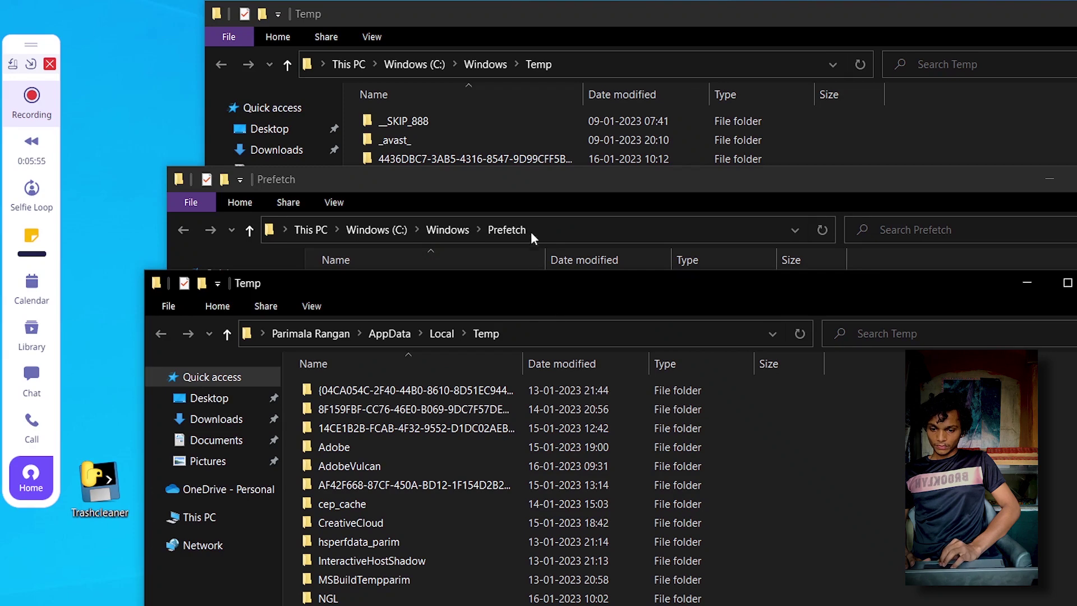
Look up the local user folder name in the AppData\Local\Temp path and in C:\Users.
click(527, 329)
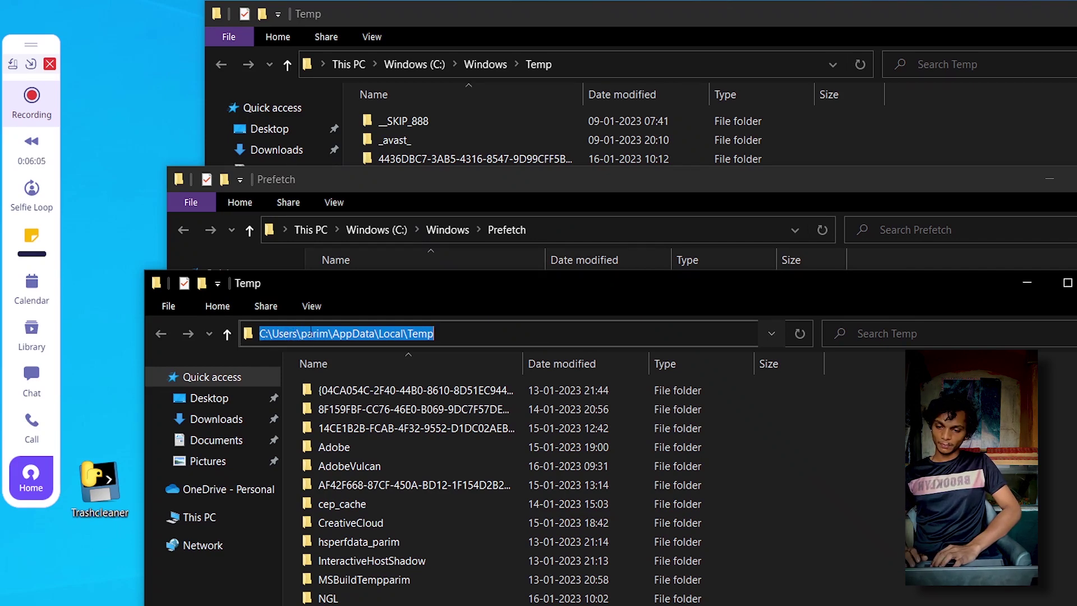
click(319, 333)
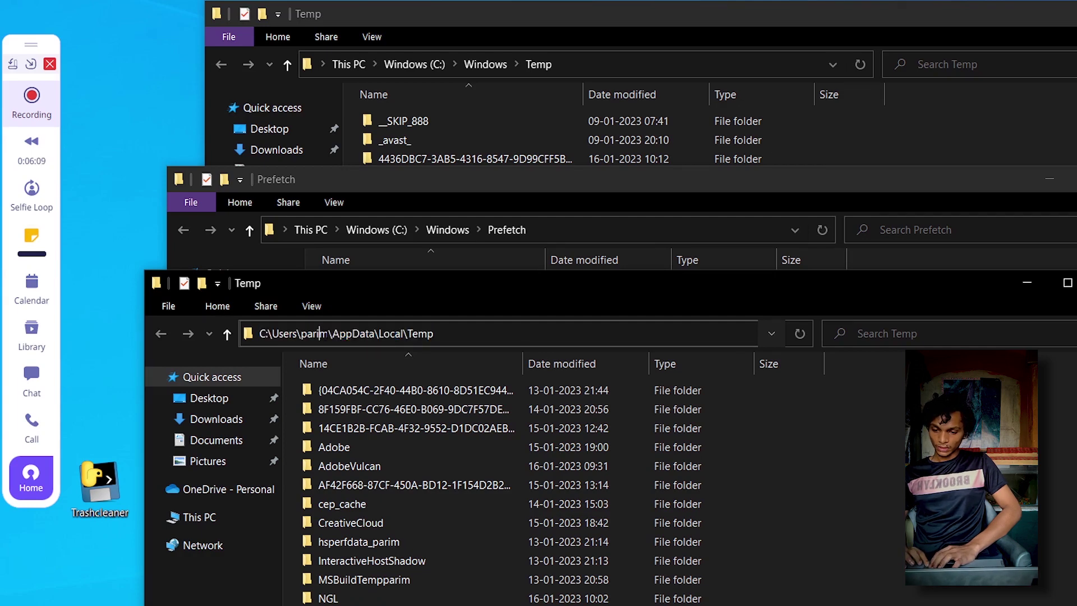
drag(328, 333, 300, 333)
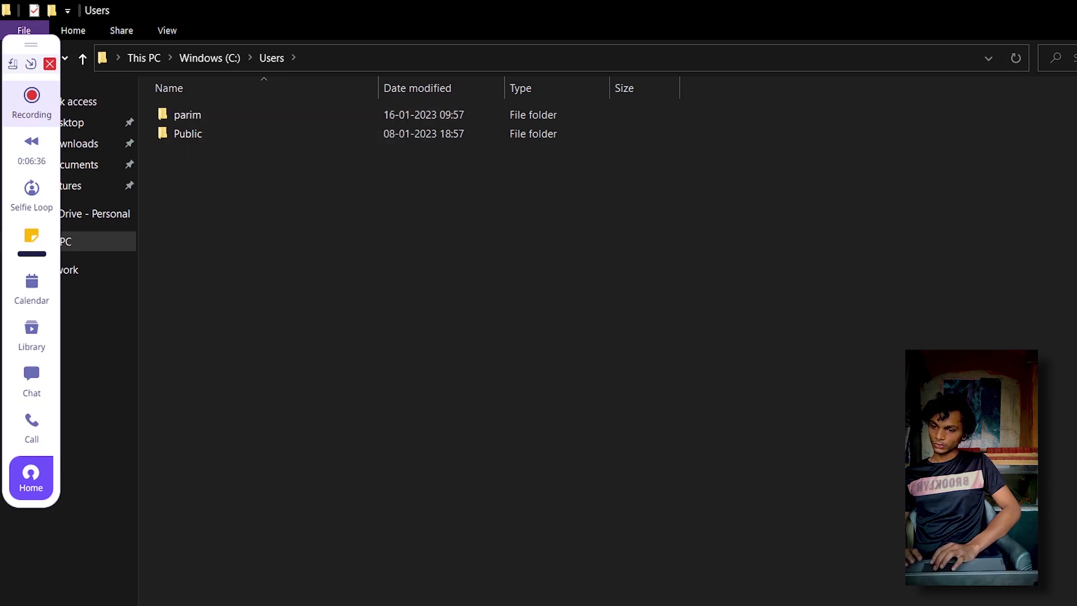
key(ctrl+w)
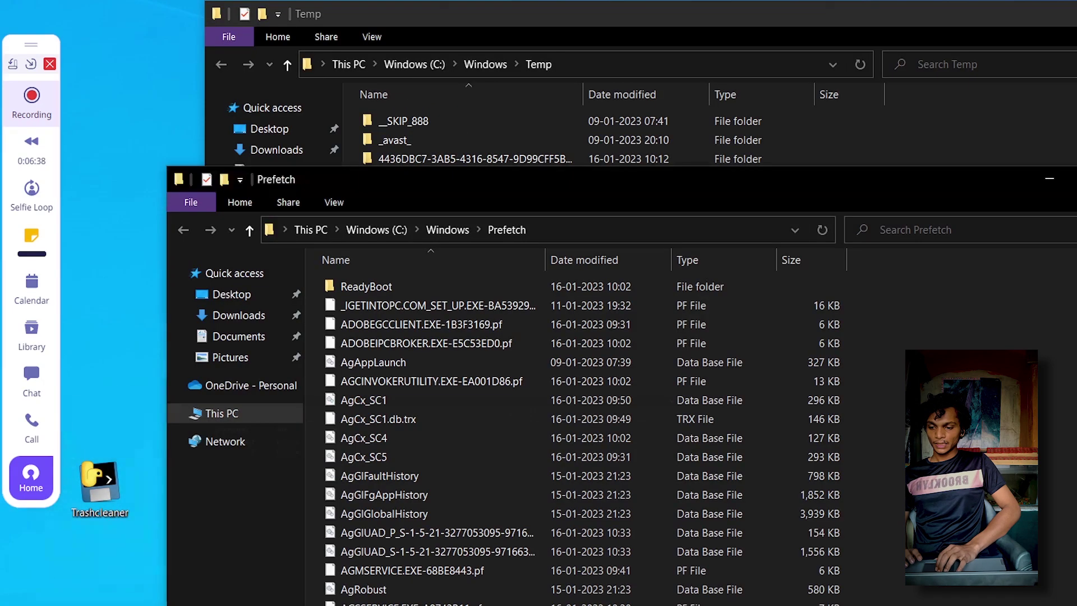
Run Trashcleaner from the desktop as administrator, overriding the Microsoft Defender SmartScreen block.
click(94, 501)
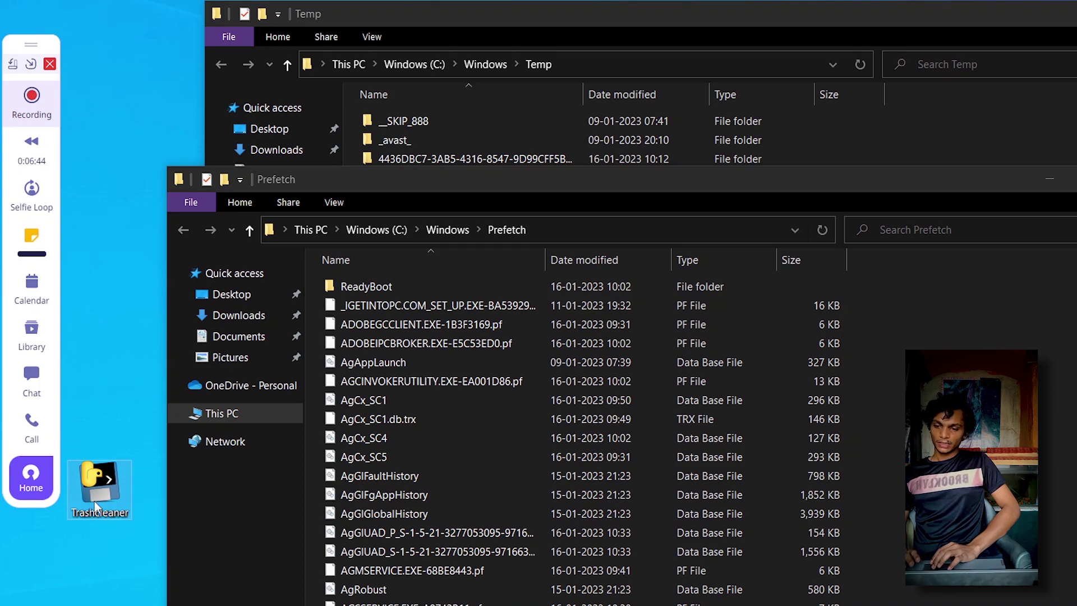
right_click(94, 500)
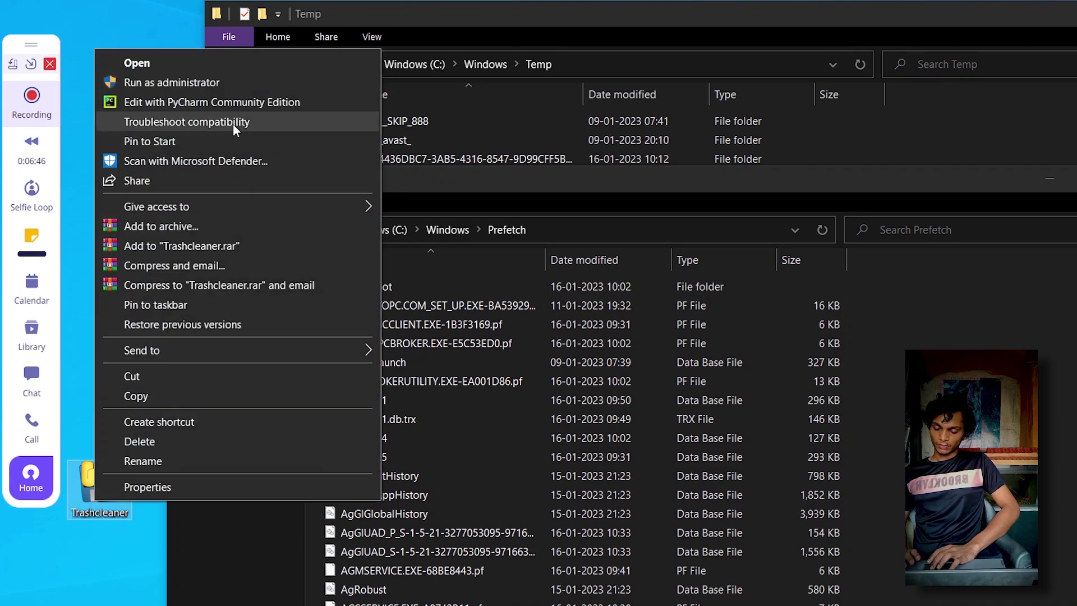
click(239, 84)
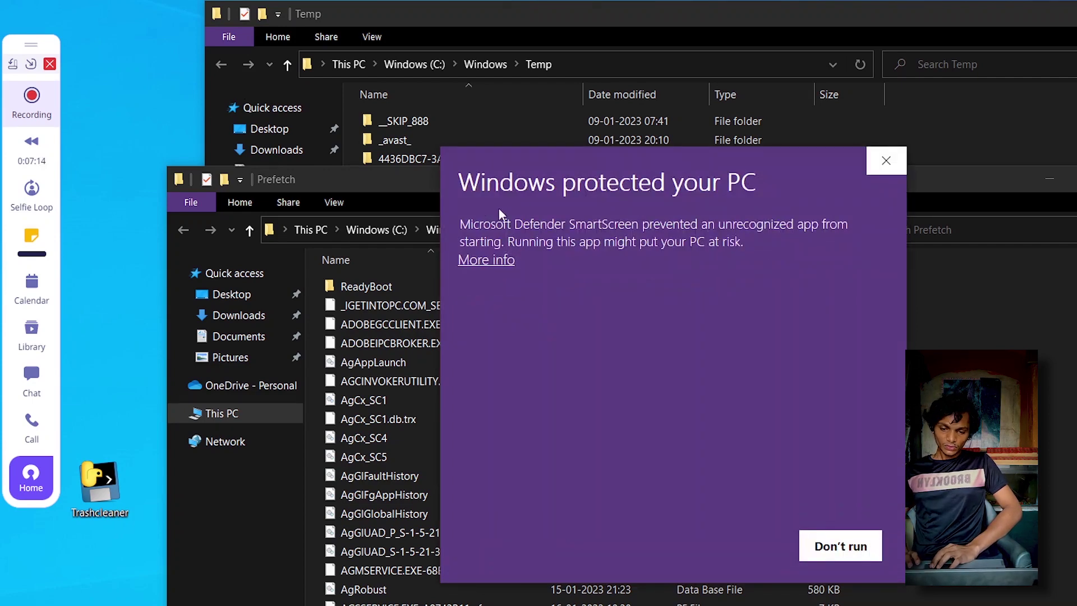
click(493, 260)
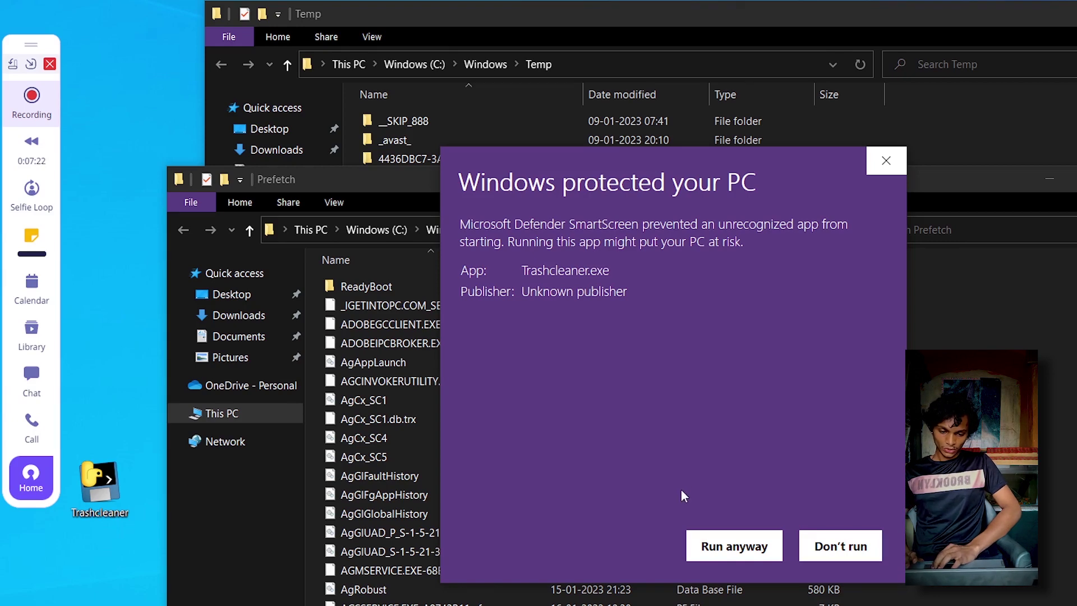
click(729, 549)
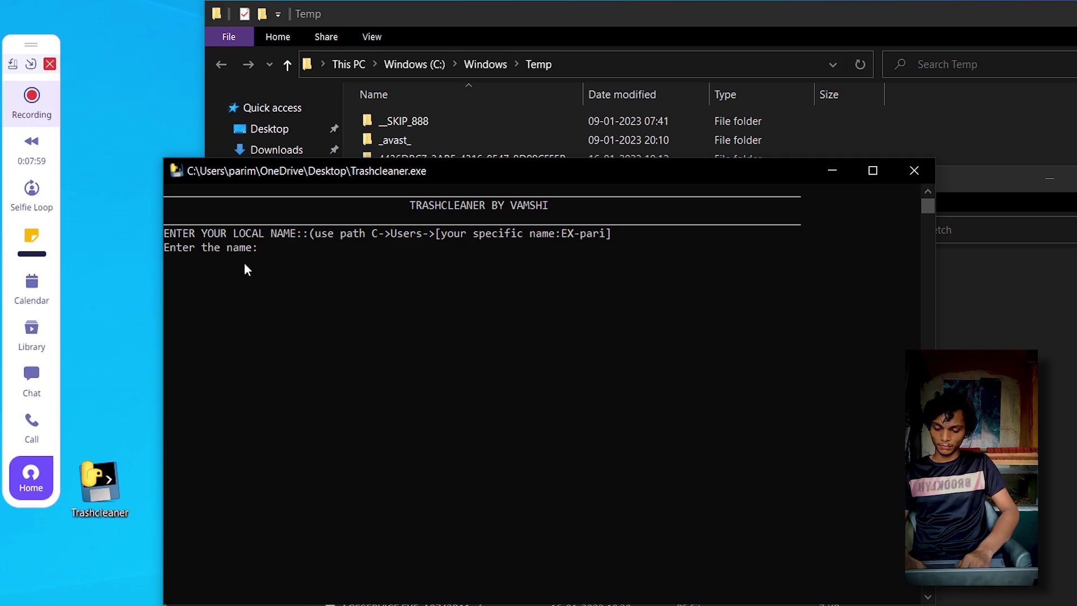
Submit the local user folder name to Trashcleaner to run the cleanup, and close its console window.
text(parim)
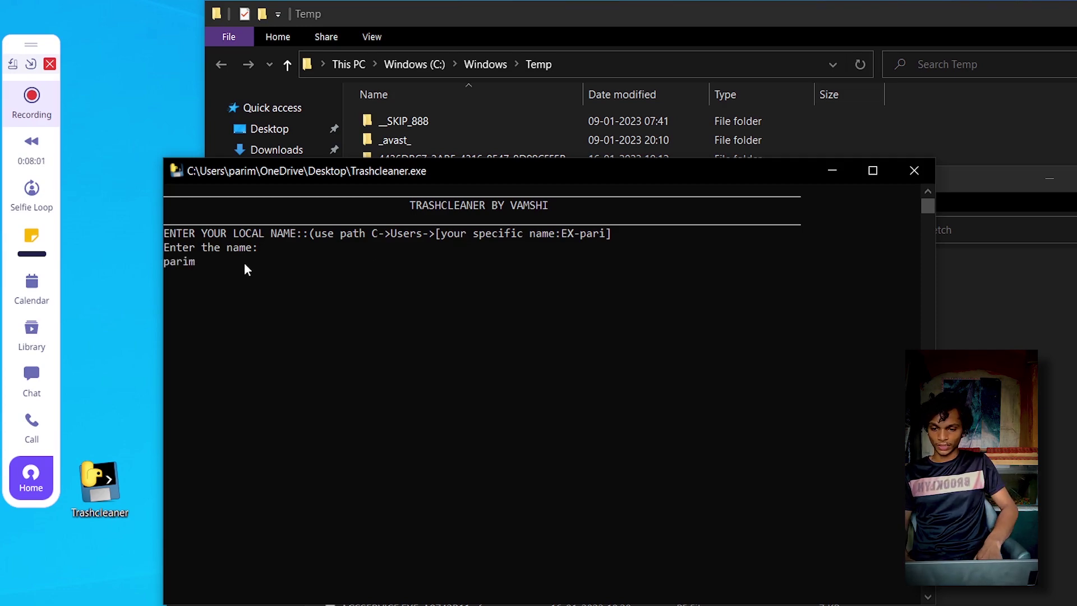
key(Return)
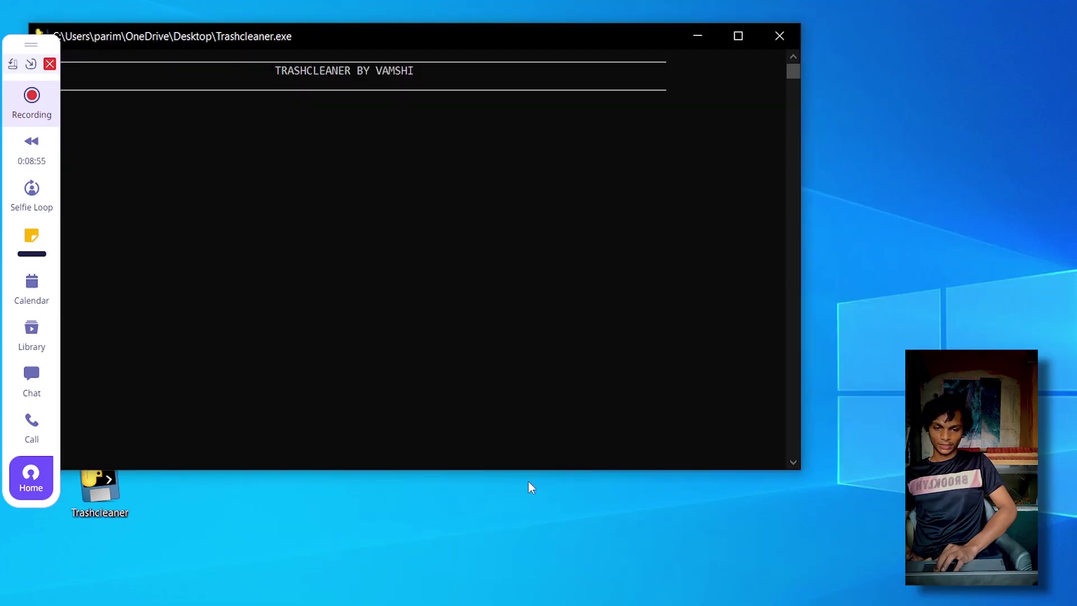
click(784, 43)
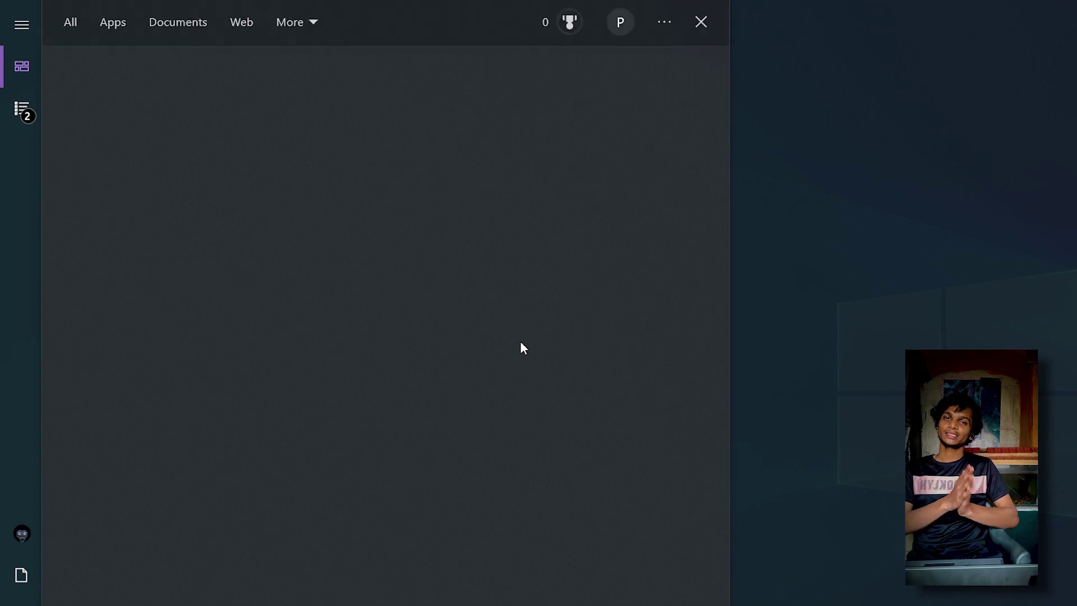
Search Windows for "task" and open Task Scheduler, placing its window higher on the desktop.
text(tash)
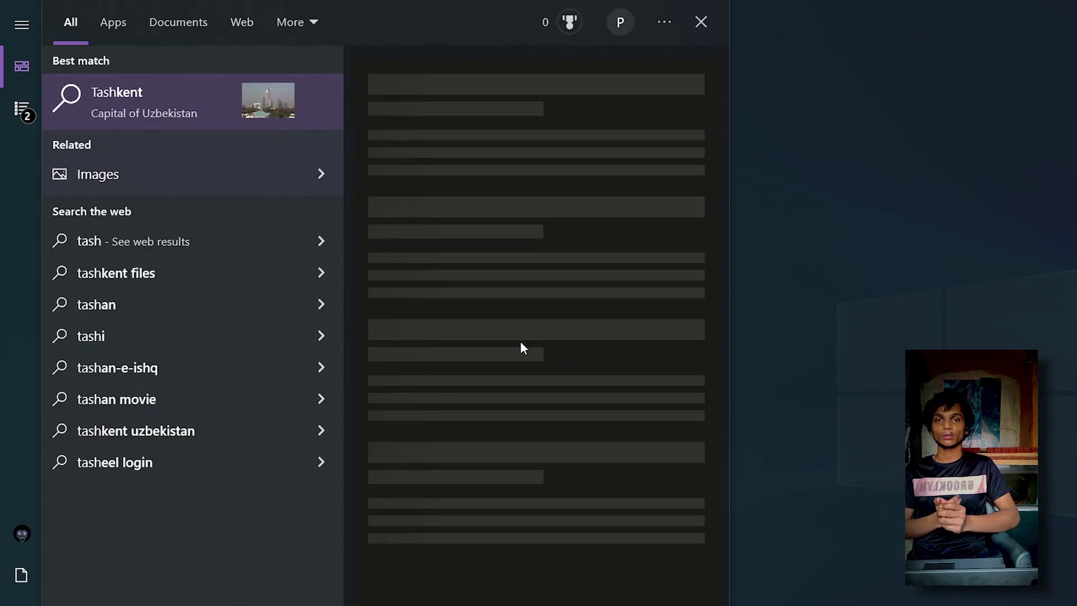
key(BackSpace)
text(k)
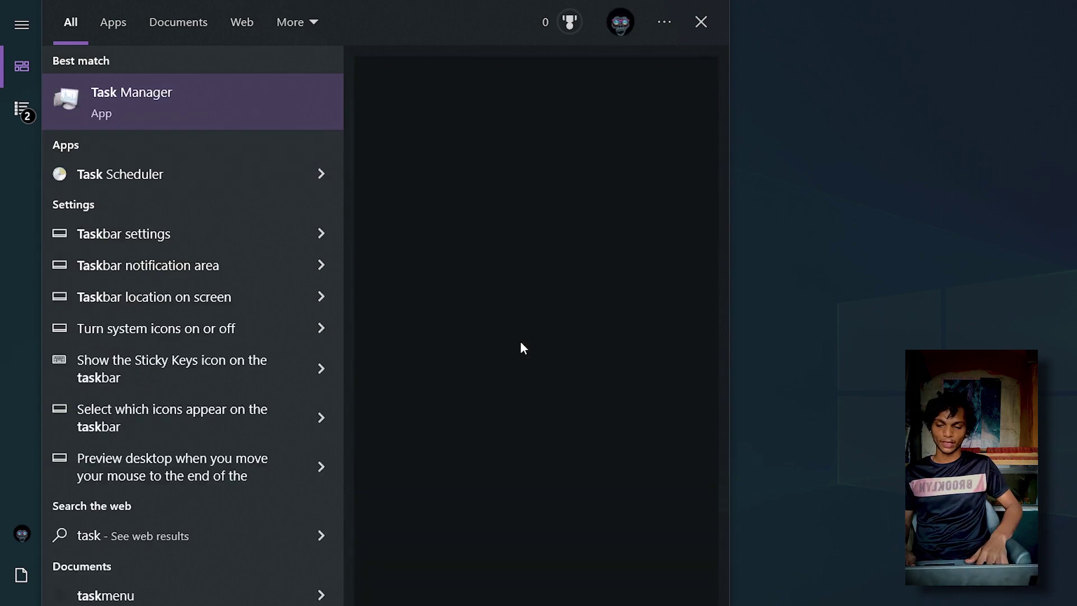
key(Down)
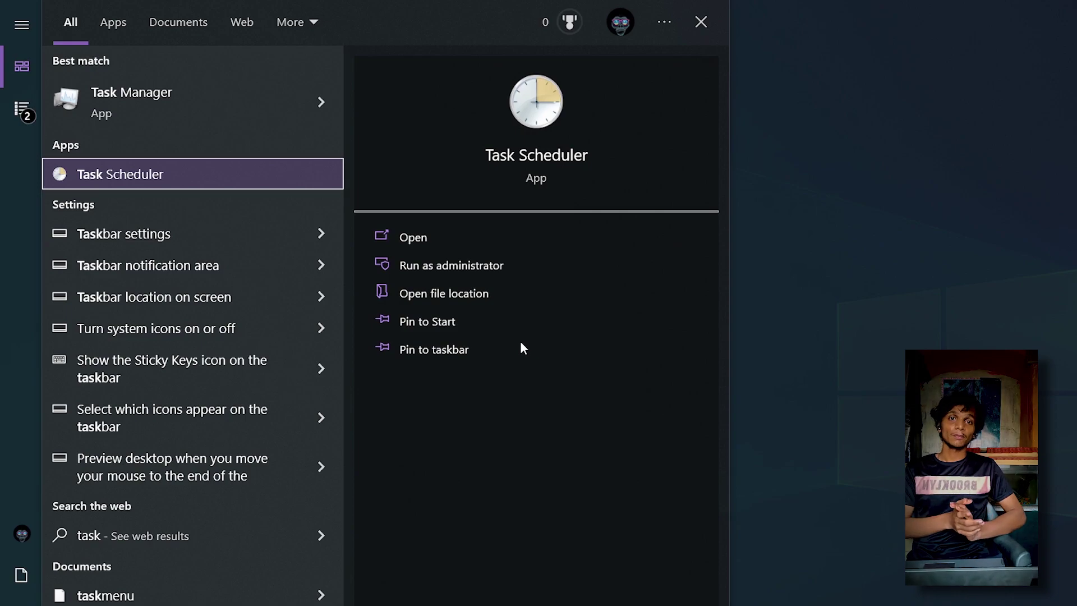
key(Return)
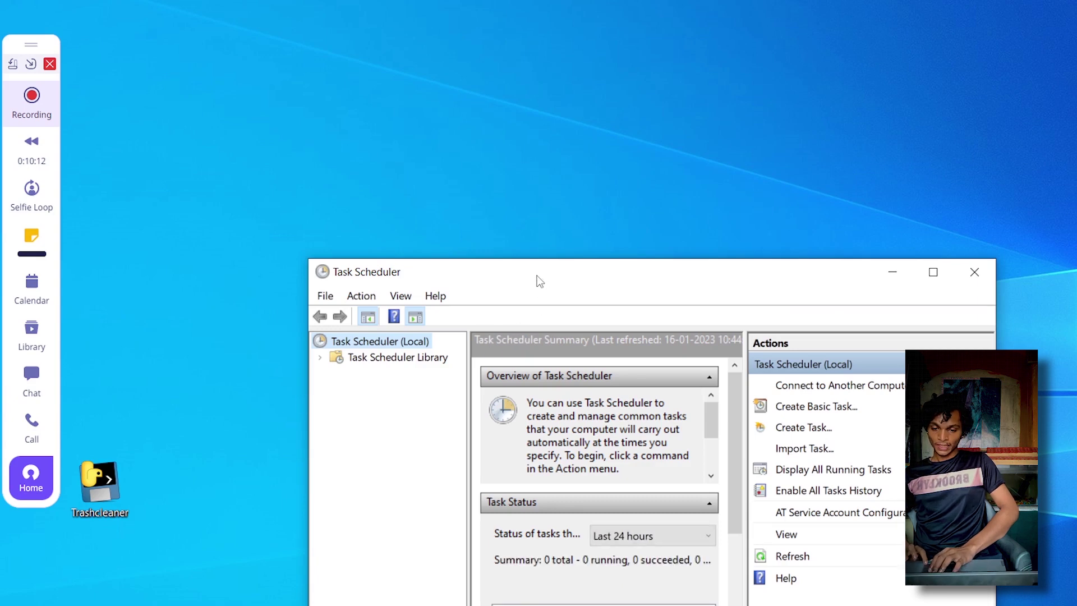
drag(540, 281, 533, 190)
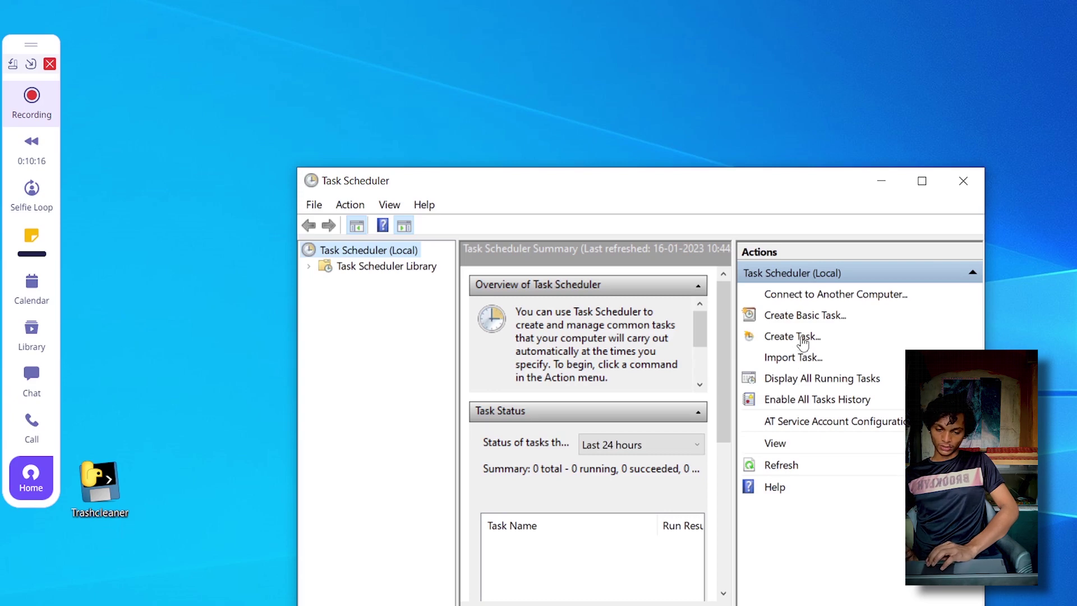
Create a new task named Trashcleaner and set it to run with highest privileges.
click(801, 339)
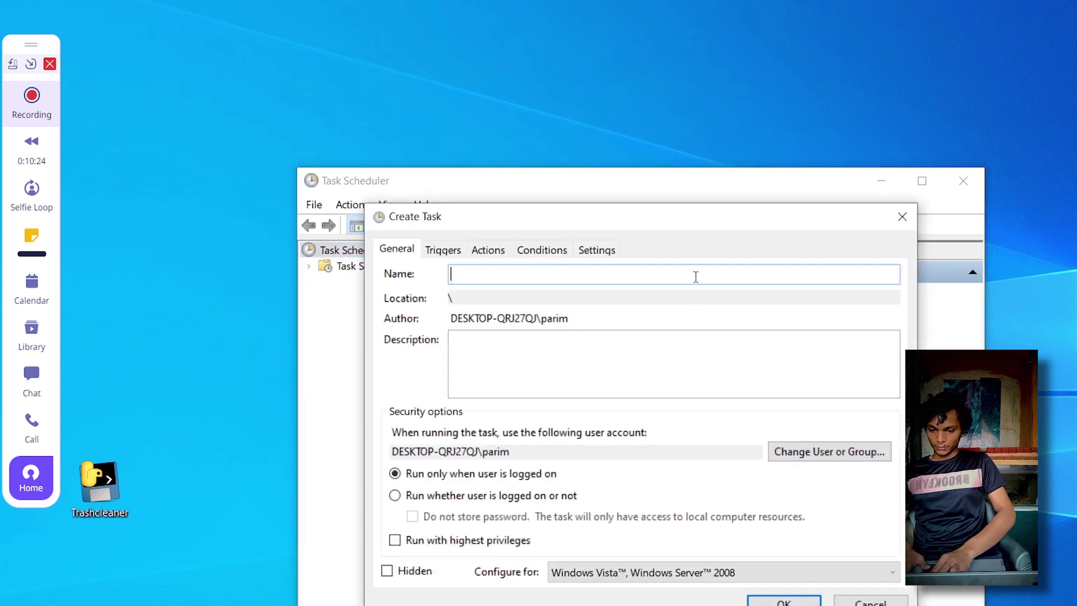
text(T)
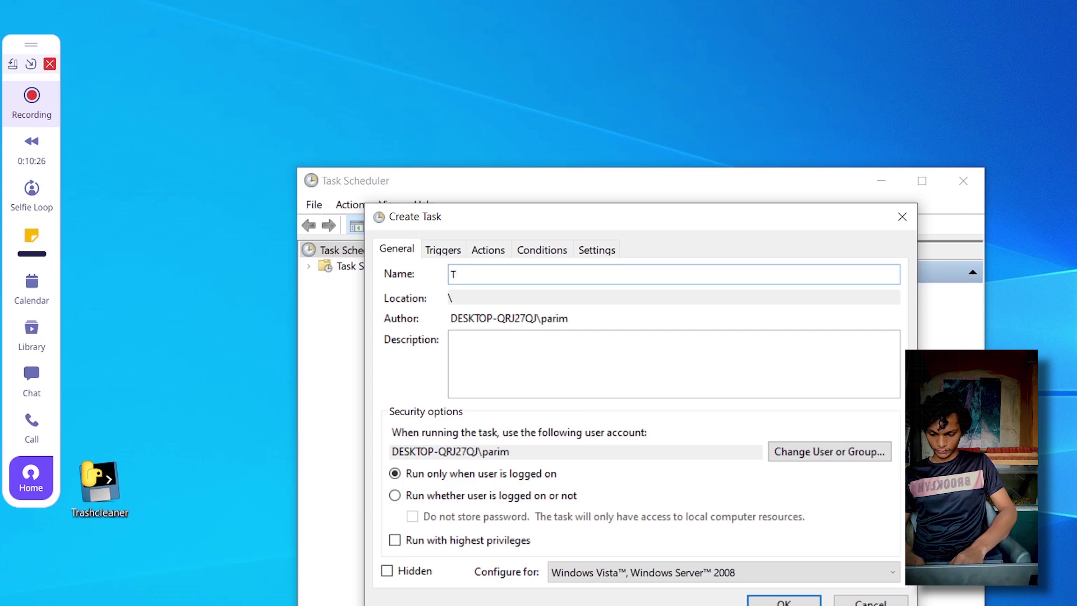
text(rashc)
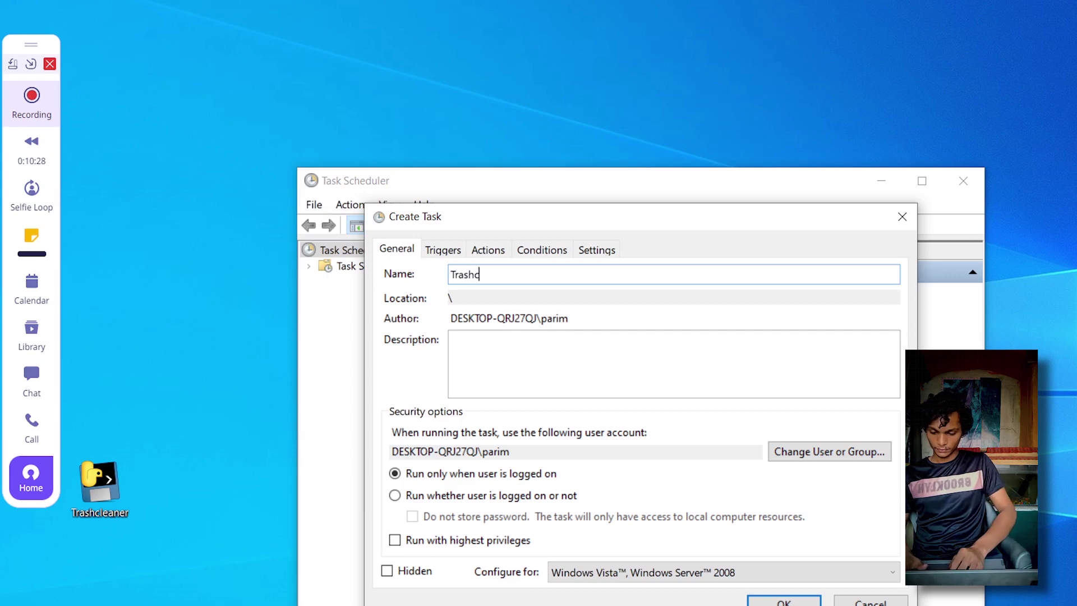
text(leaner)
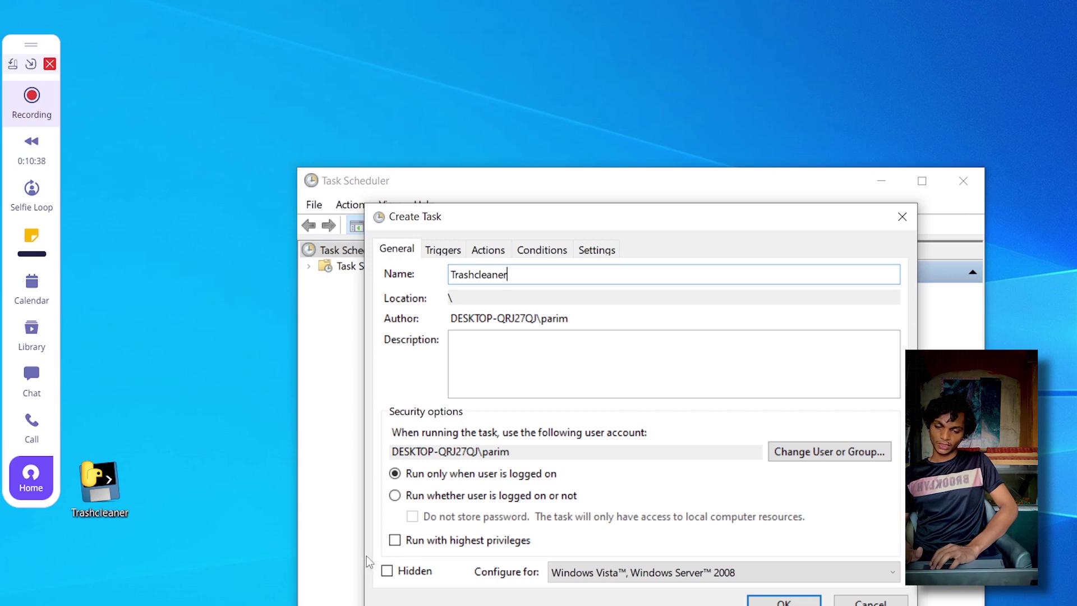
click(400, 545)
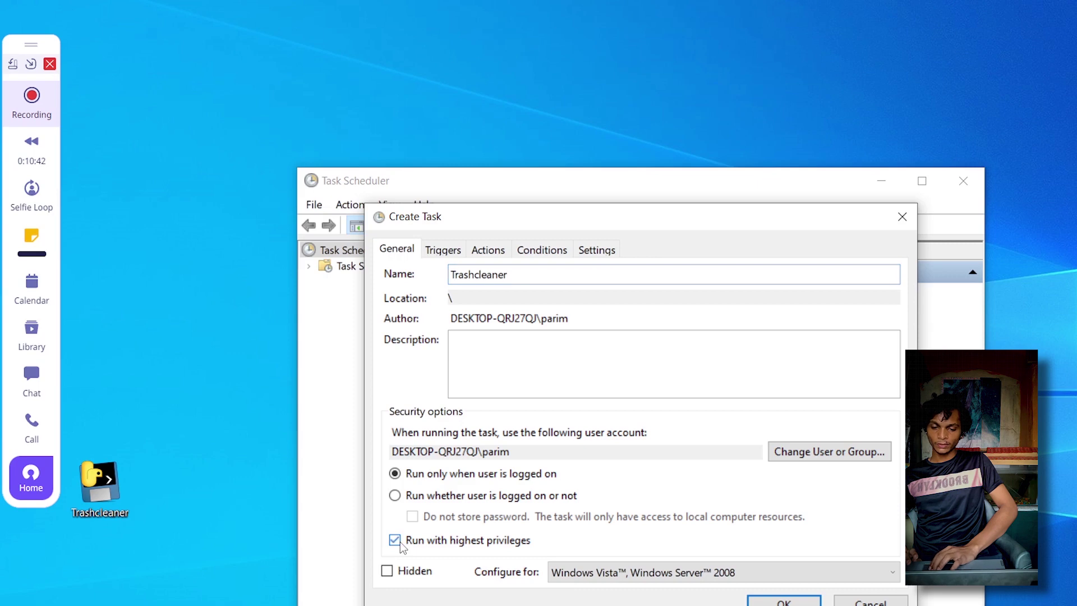
Add a trigger that begins the Trashcleaner task at log on of any user.
click(450, 253)
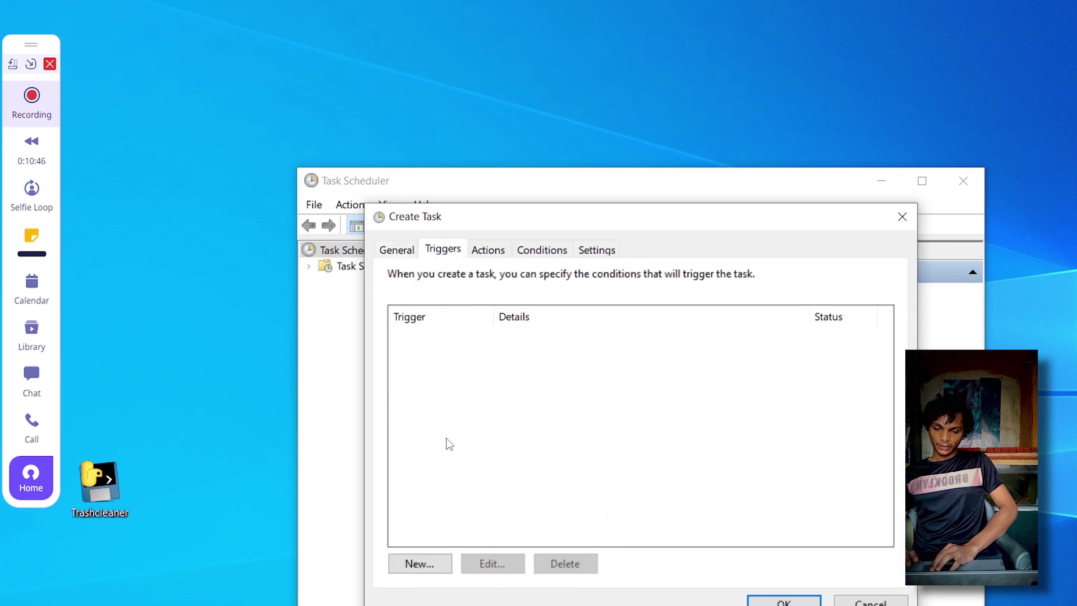
click(418, 568)
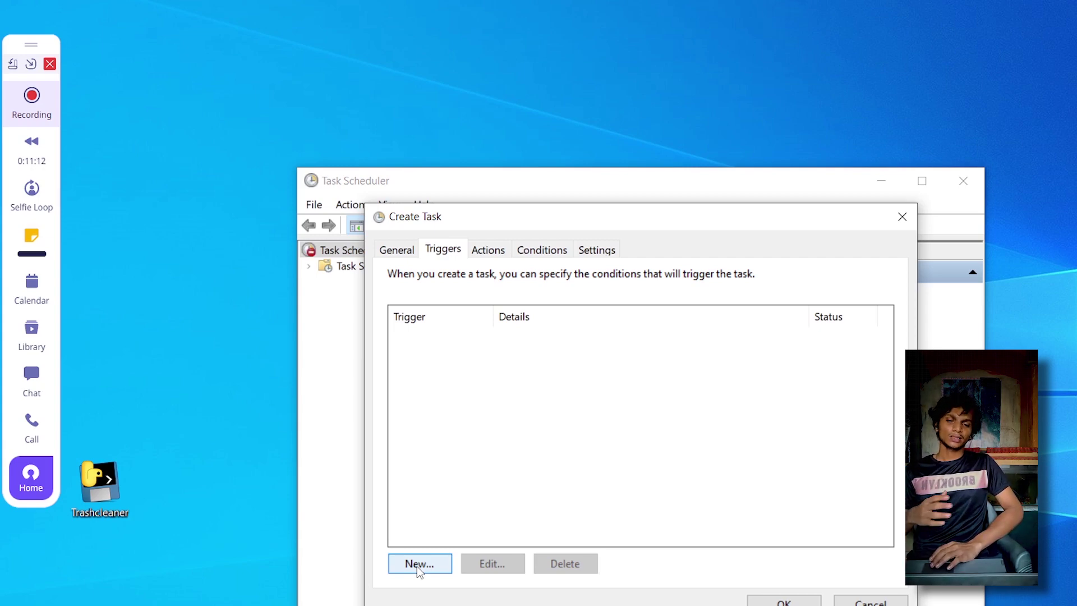
click(418, 564)
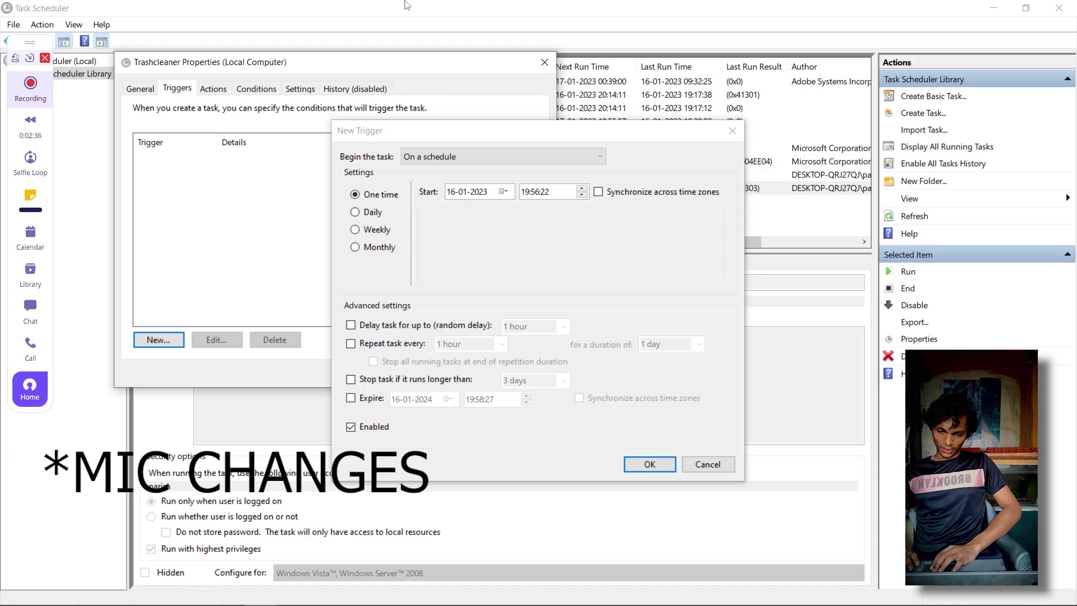
click(504, 157)
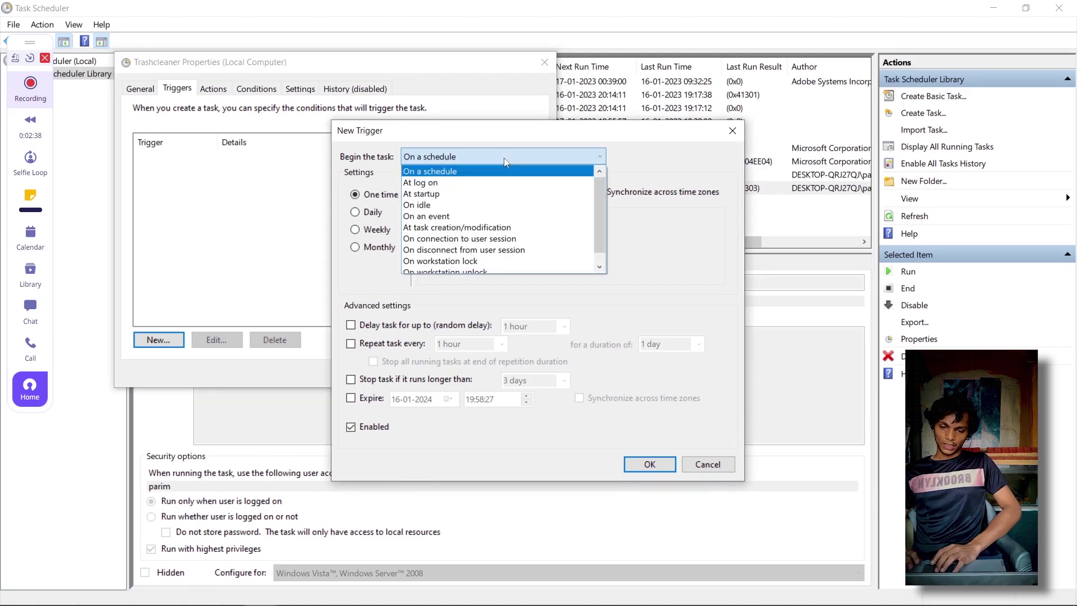
click(485, 183)
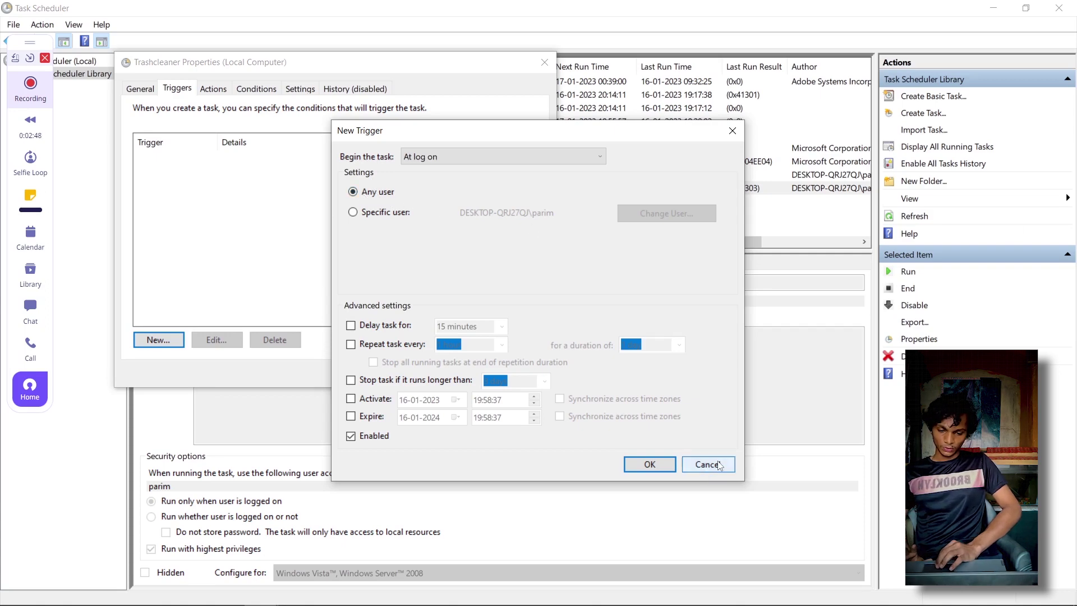
click(649, 464)
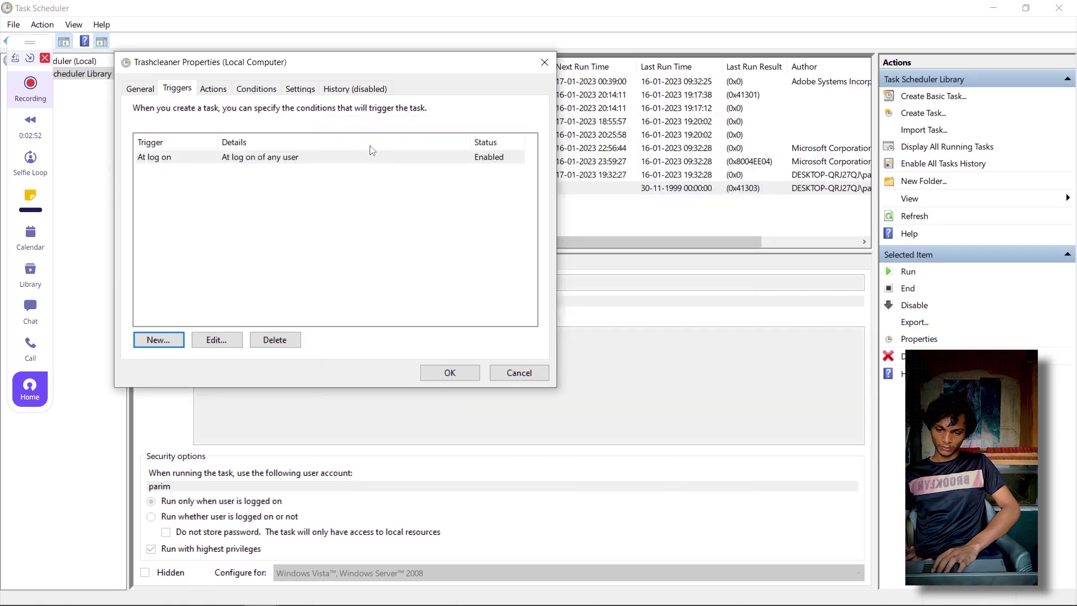
Add a Start a program action to the task that runs Trashcleaner.exe from the Desktop folder.
click(212, 89)
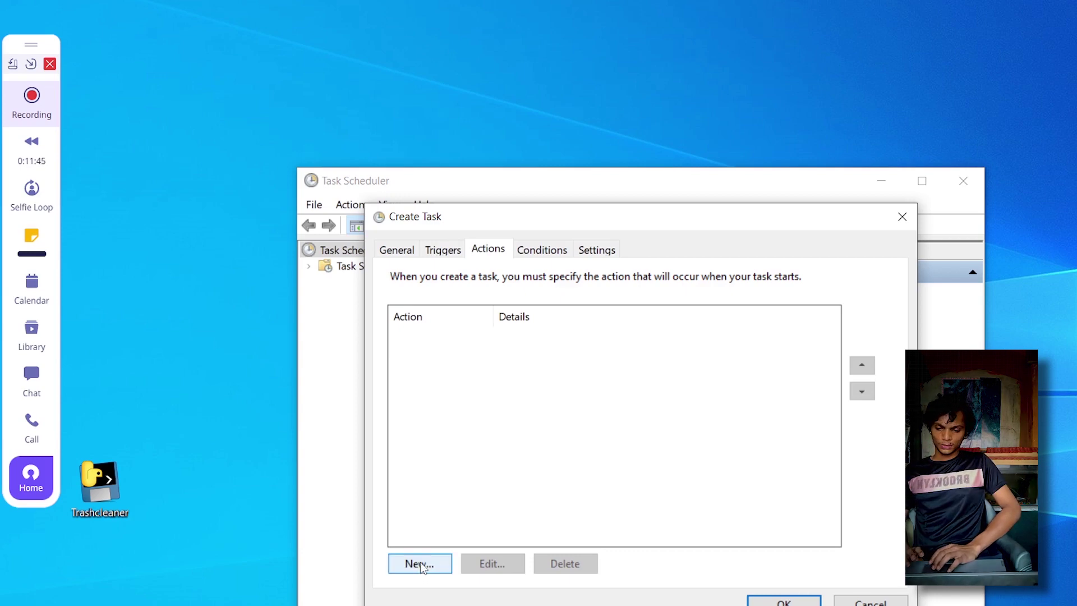
click(422, 565)
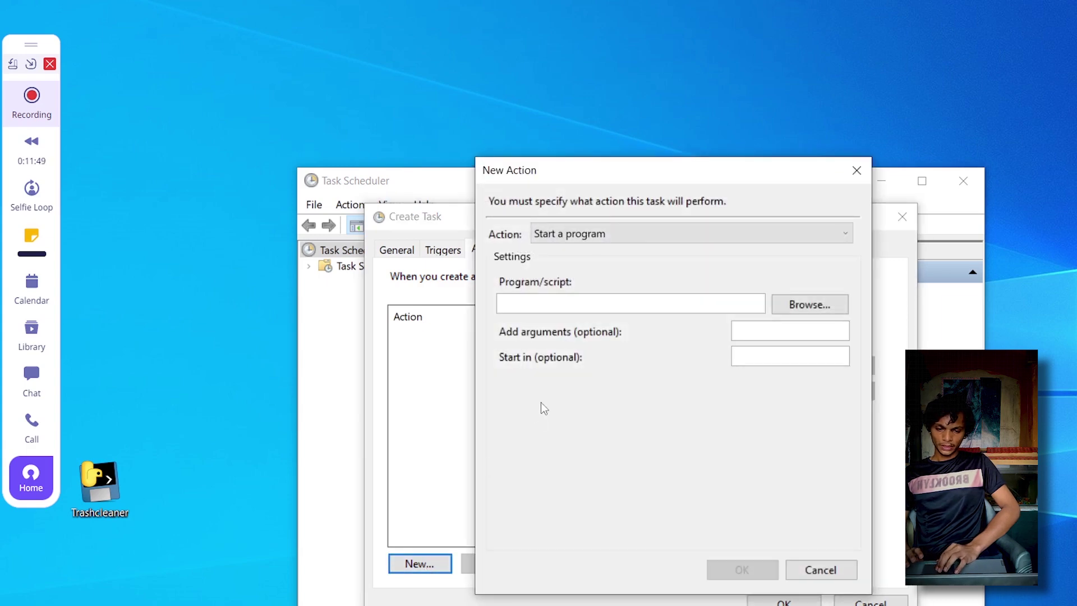
click(817, 305)
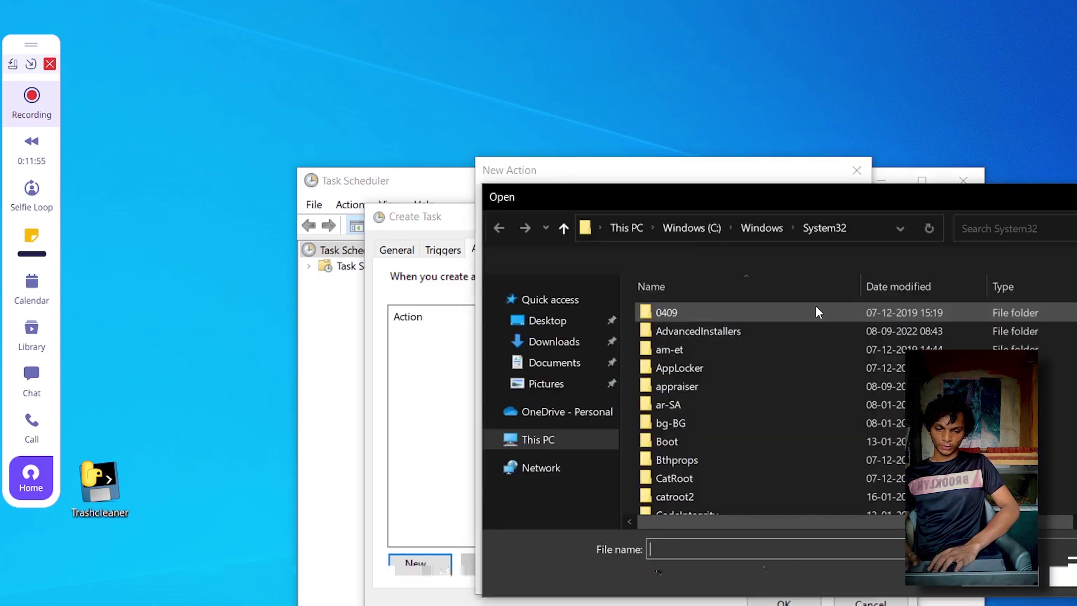
click(567, 324)
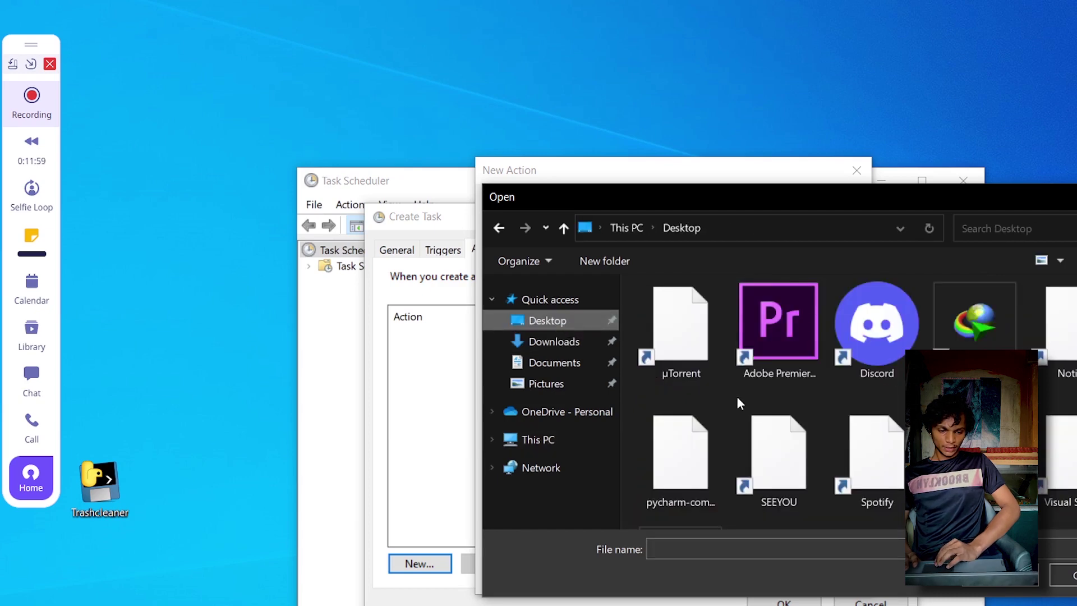
scroll(774, 404, down, 2)
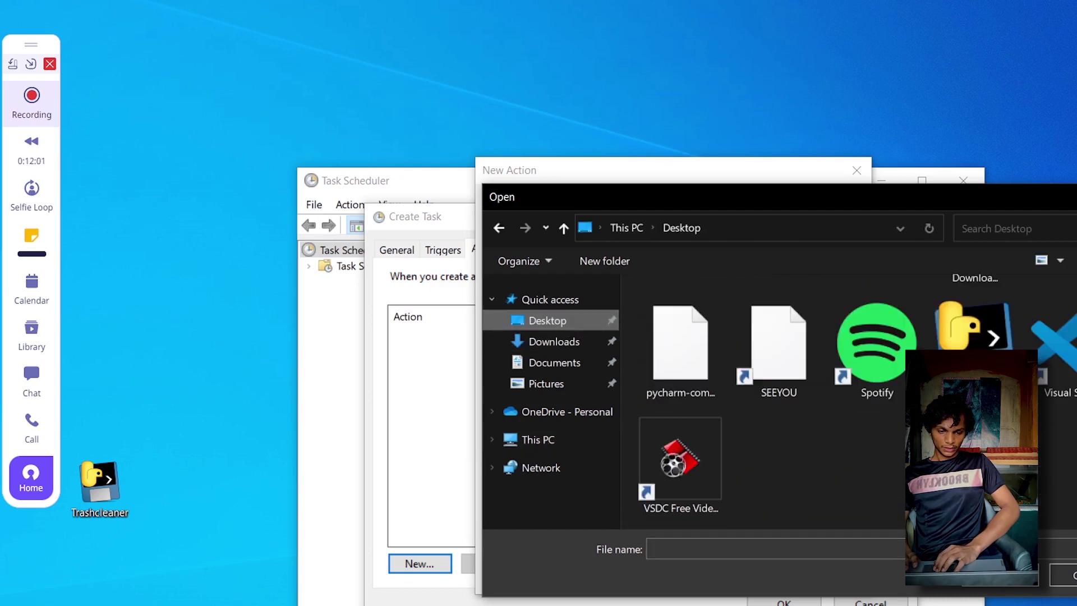
click(958, 329)
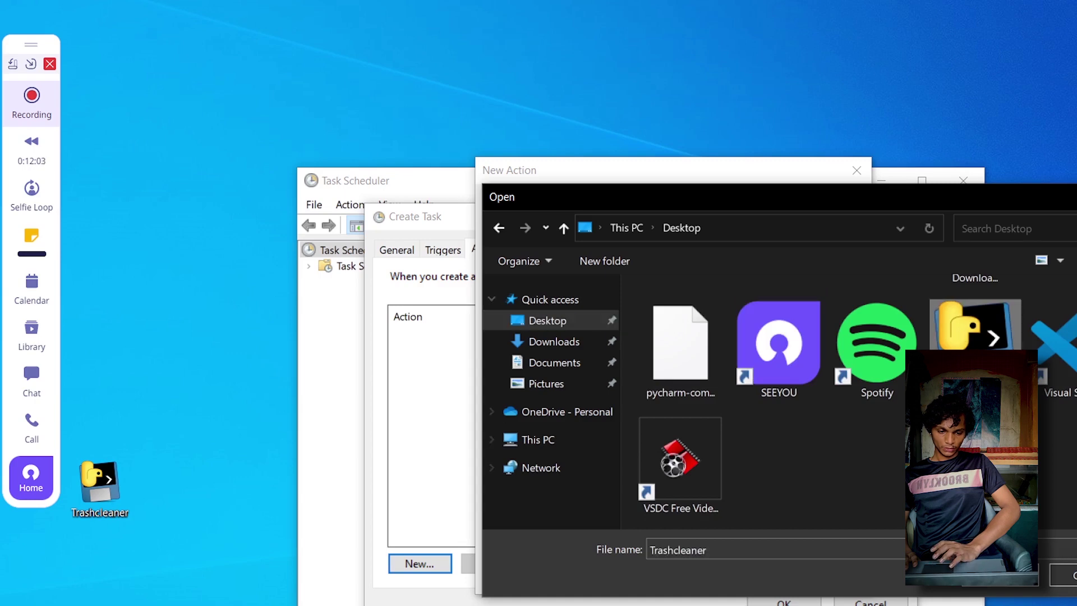
key(Return)
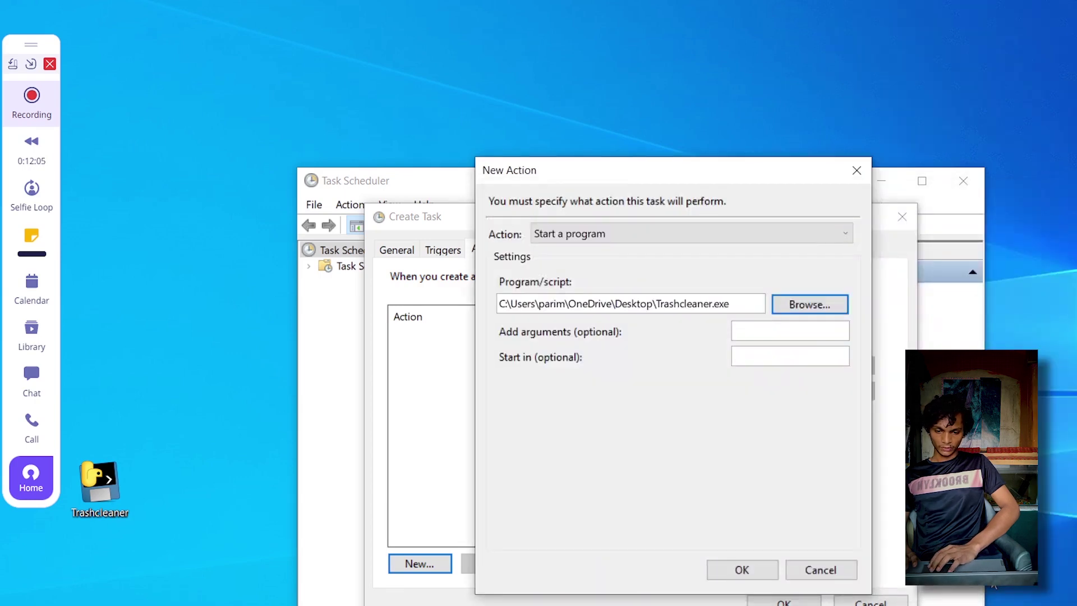
click(750, 570)
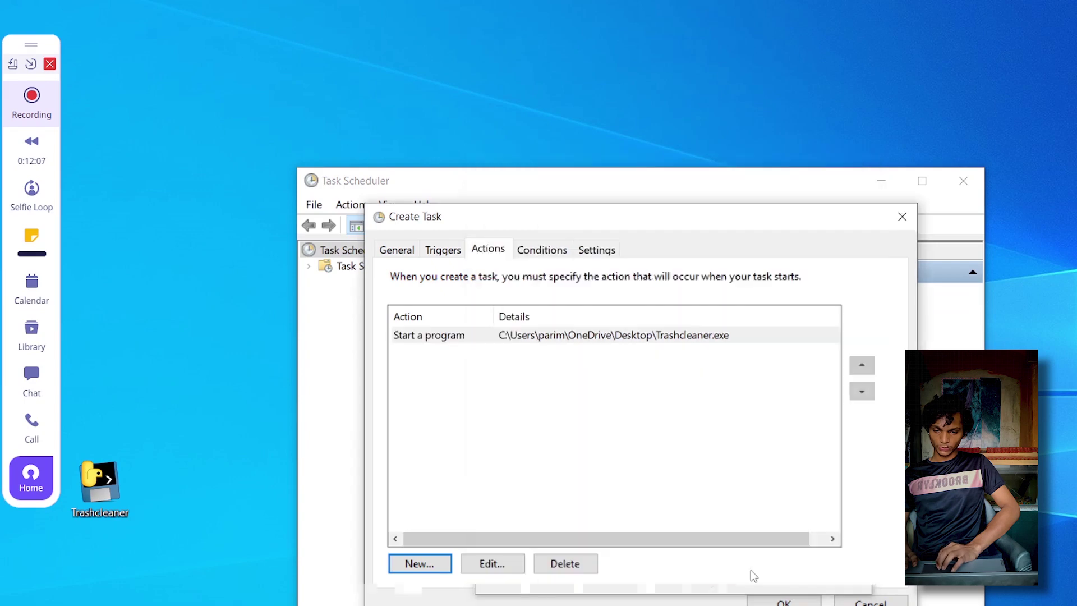
Review the task's conditions and additional settings, and save the new task.
click(548, 250)
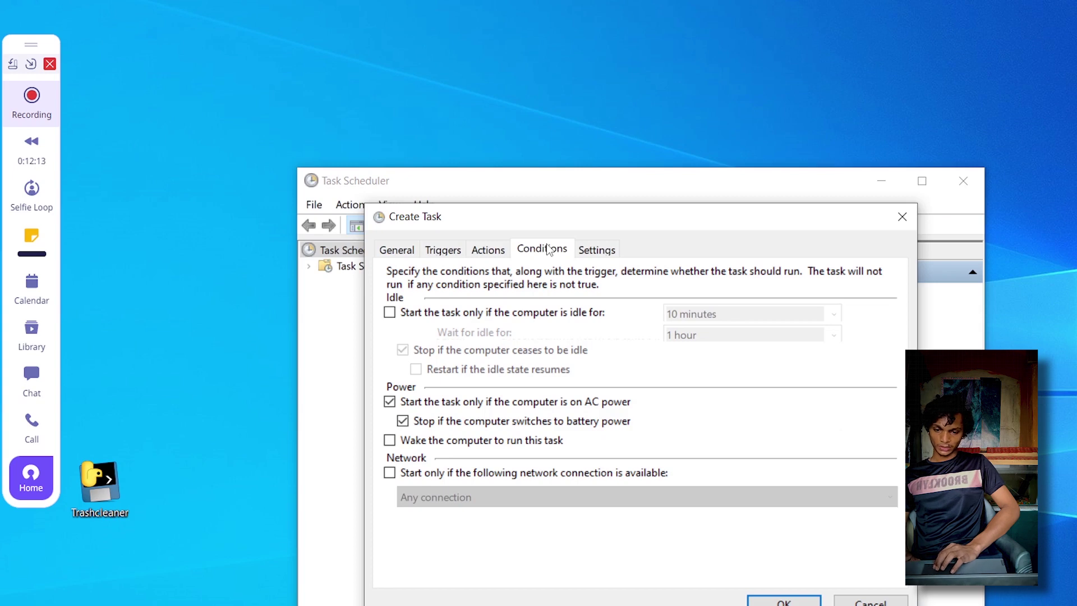
click(593, 251)
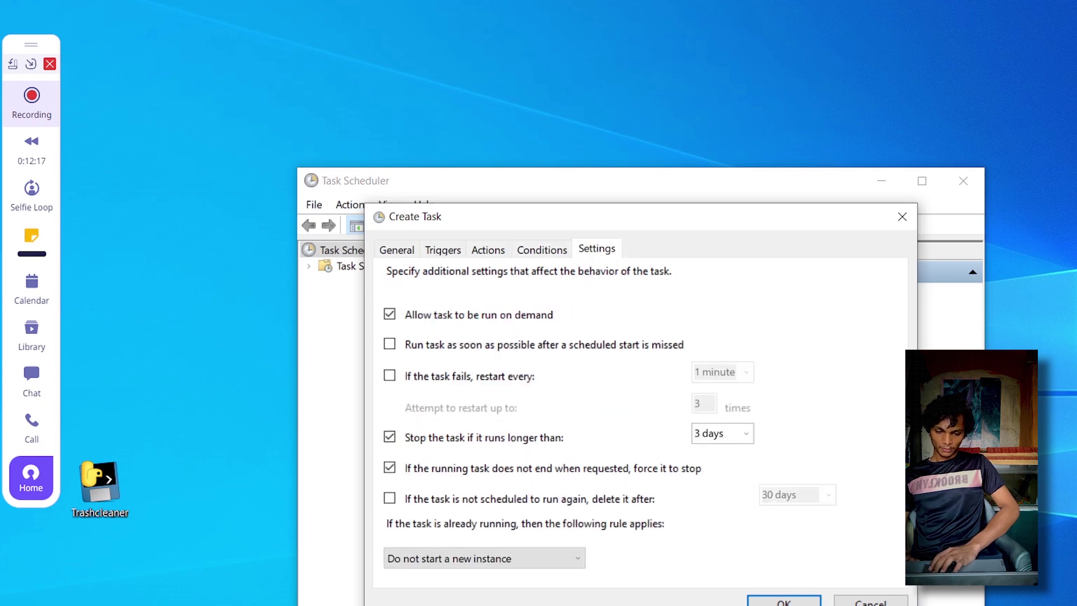
click(804, 601)
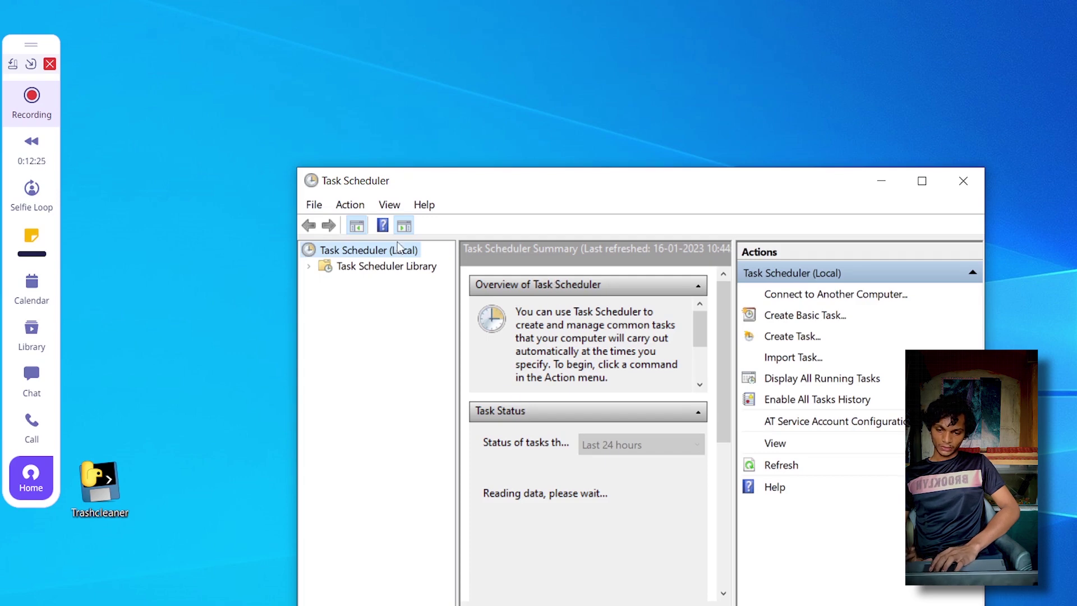
Look up the Trashcleaner task in the Task Scheduler Library list and close Task Scheduler.
click(393, 268)
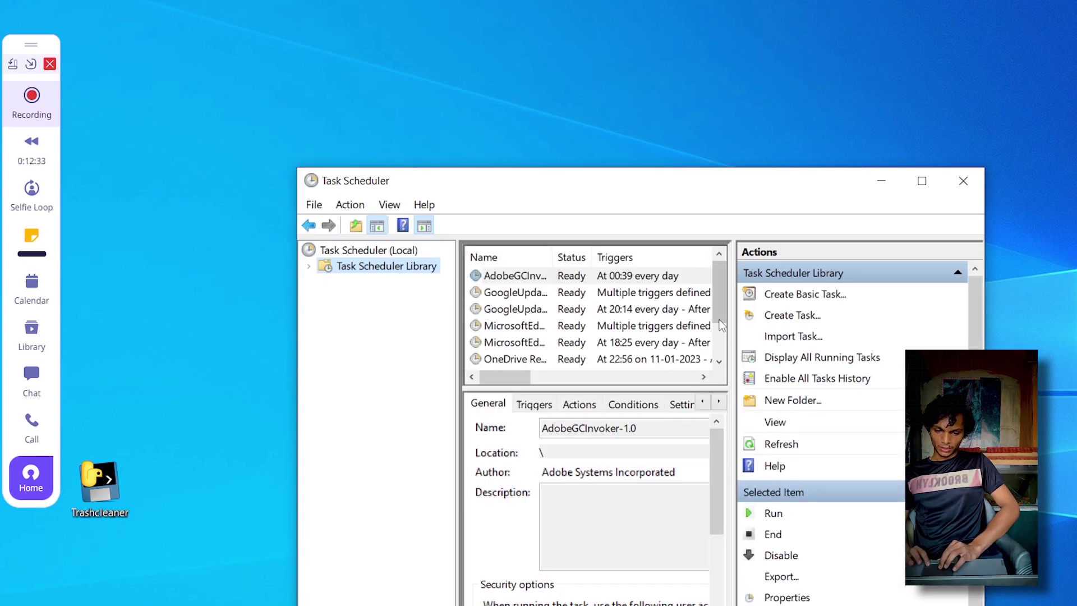
drag(715, 304, 718, 350)
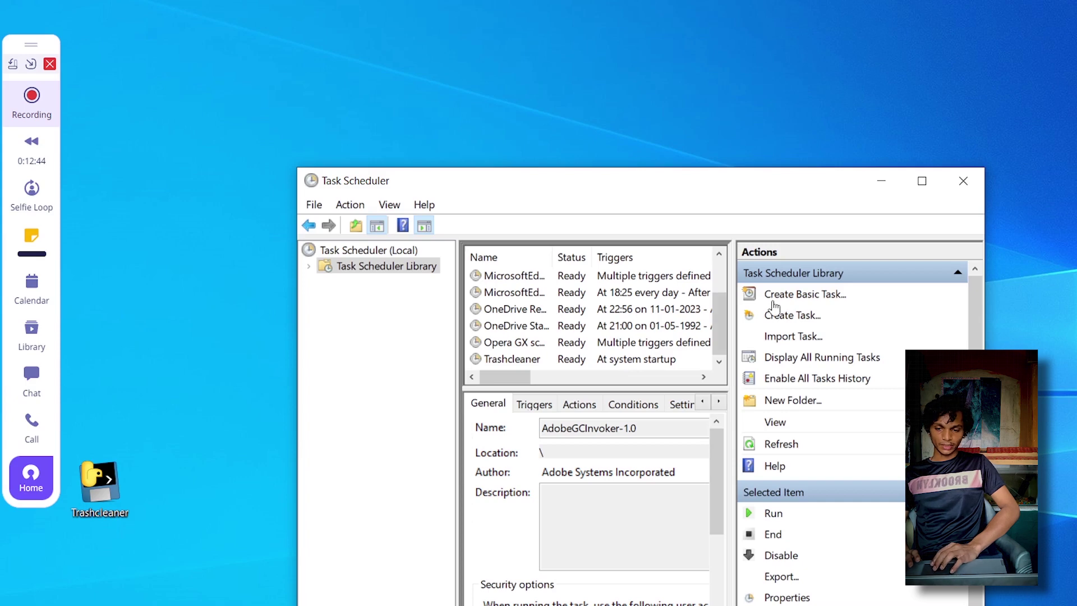
click(962, 179)
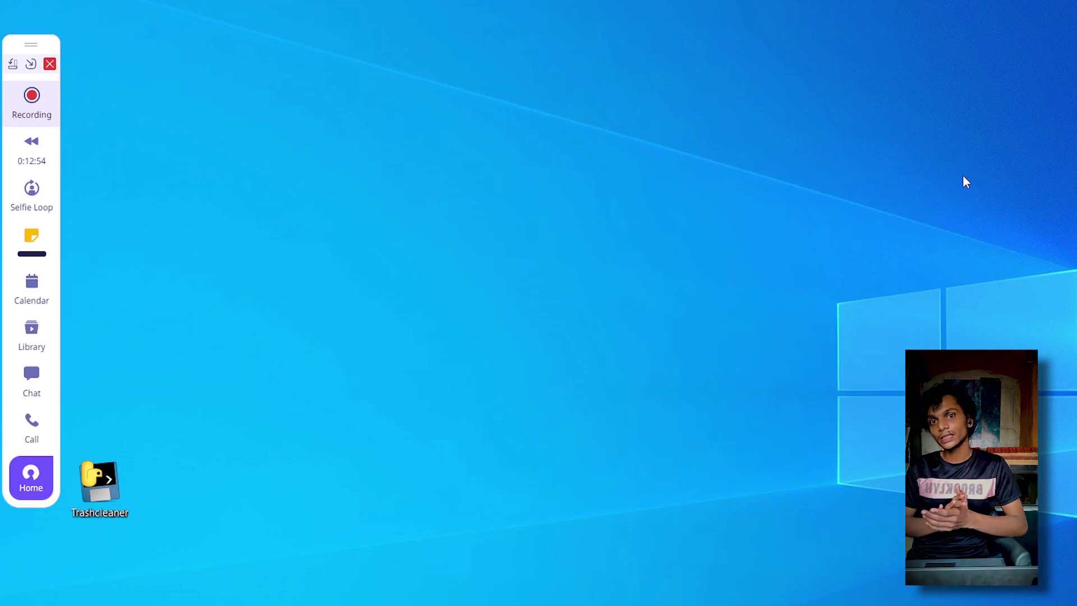